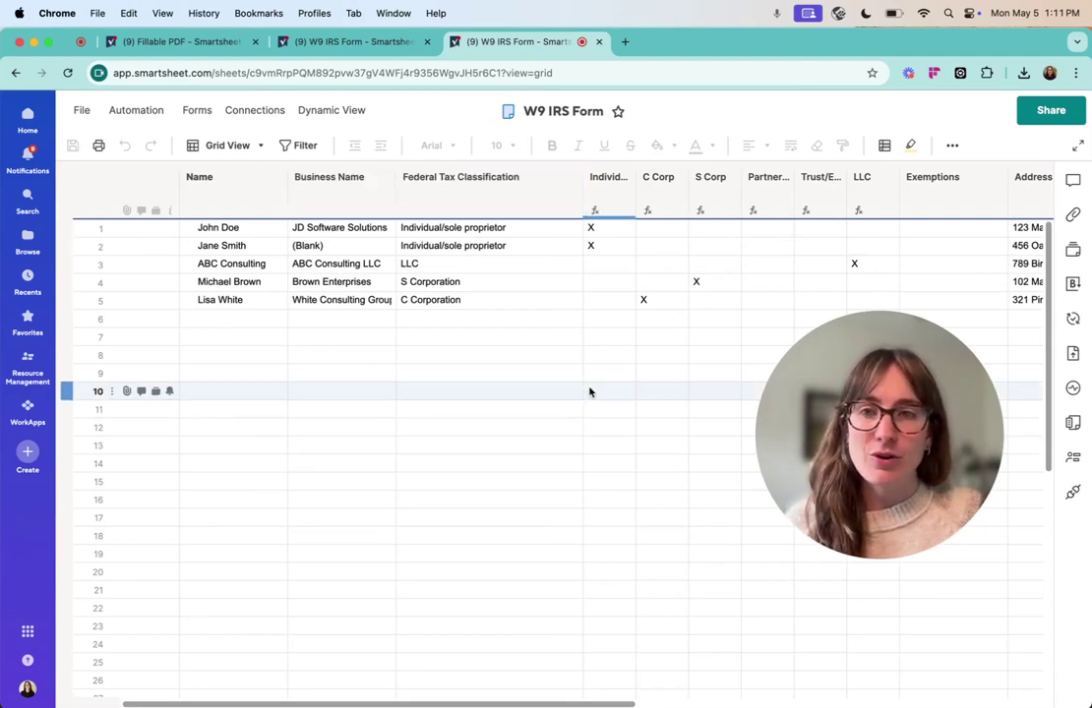
# Insert a checkbox column named Generate Document to the left of Name
pyautogui.moveTo(549, 704); pyautogui.dragTo(1026, 702)
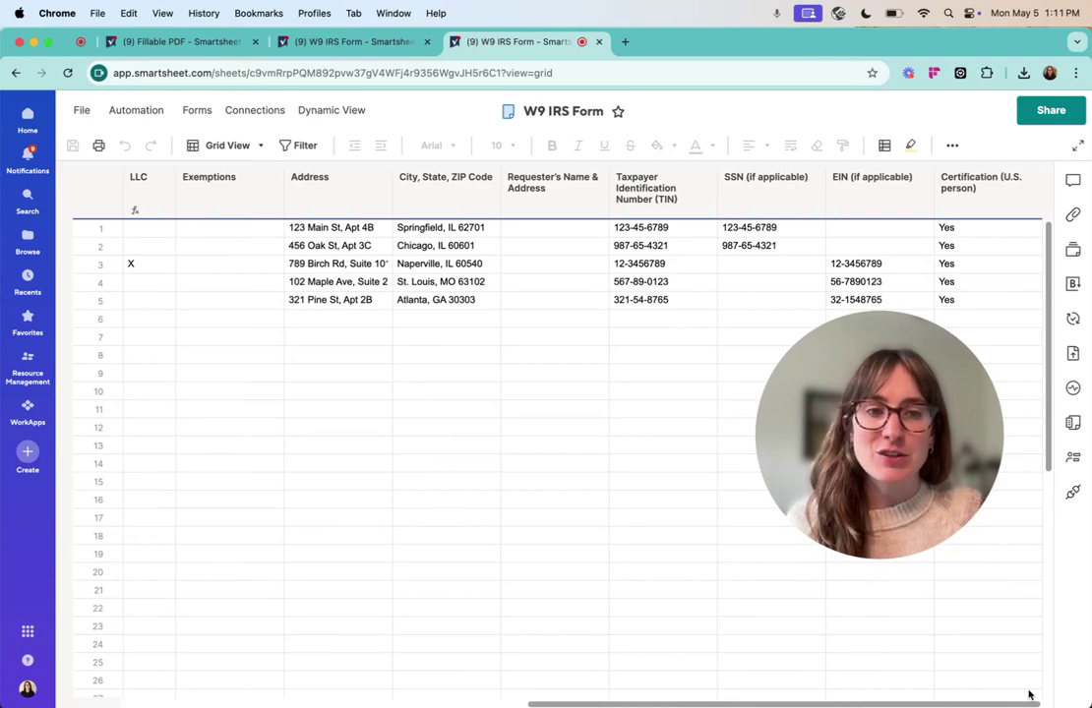
pyautogui.moveTo(1029, 695); pyautogui.dragTo(460, 690)
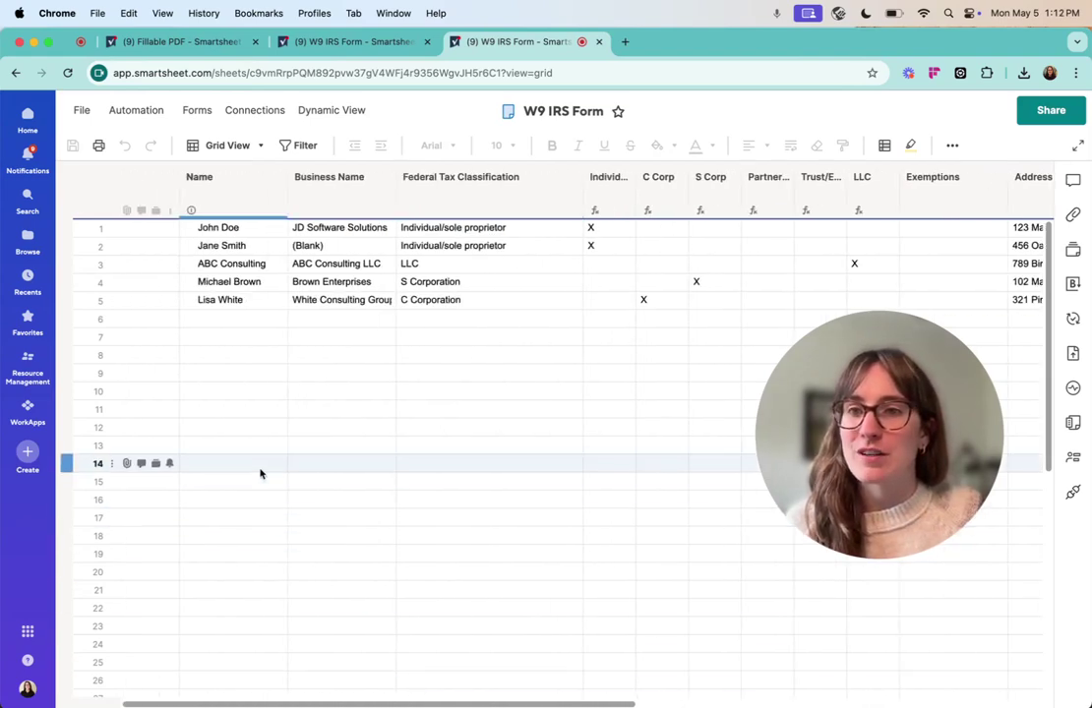
pyautogui.rightClick(254, 213)
pyautogui.click(305, 231)
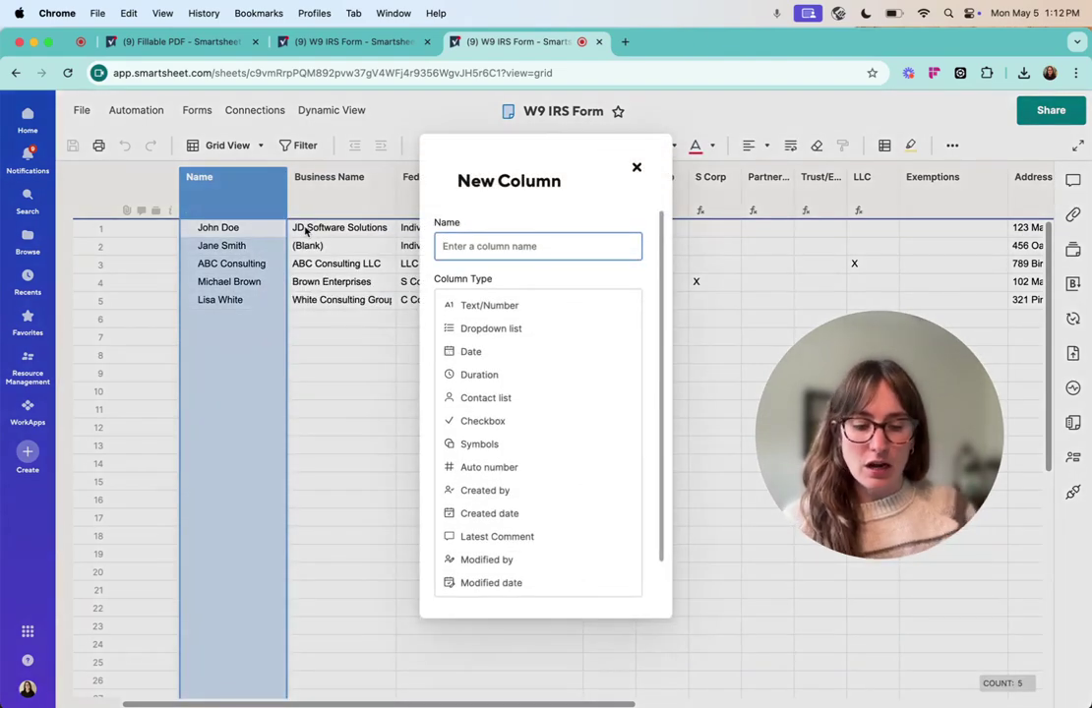
pyautogui.write('Generate Document')
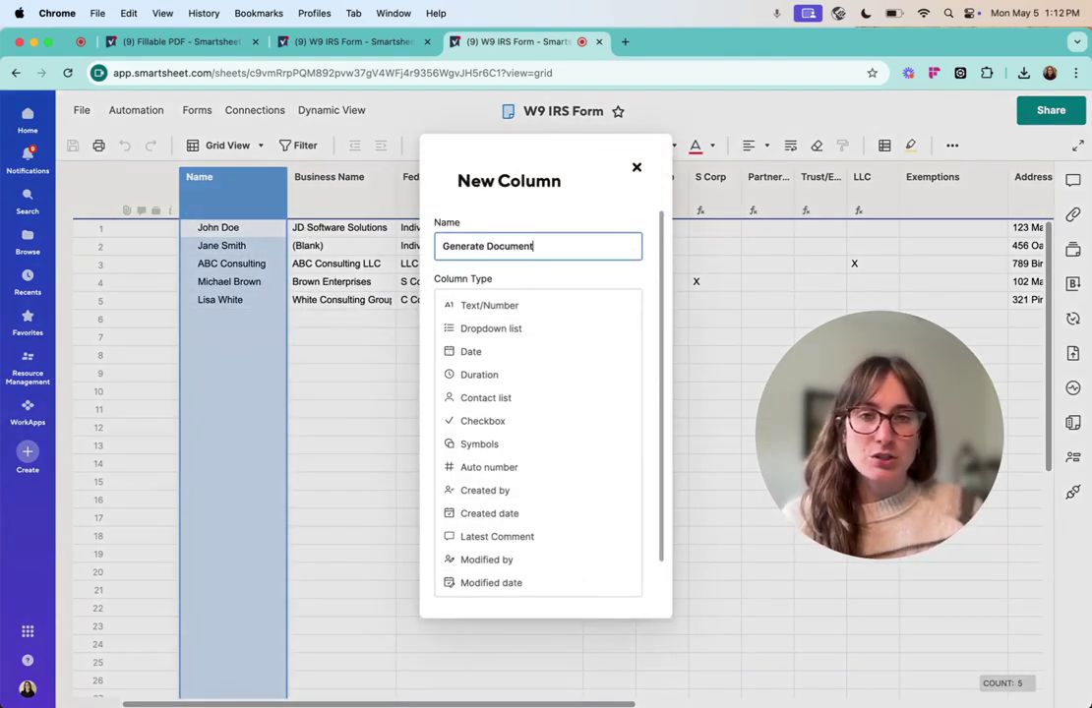
pyautogui.click(499, 423)
pyautogui.click(612, 450)
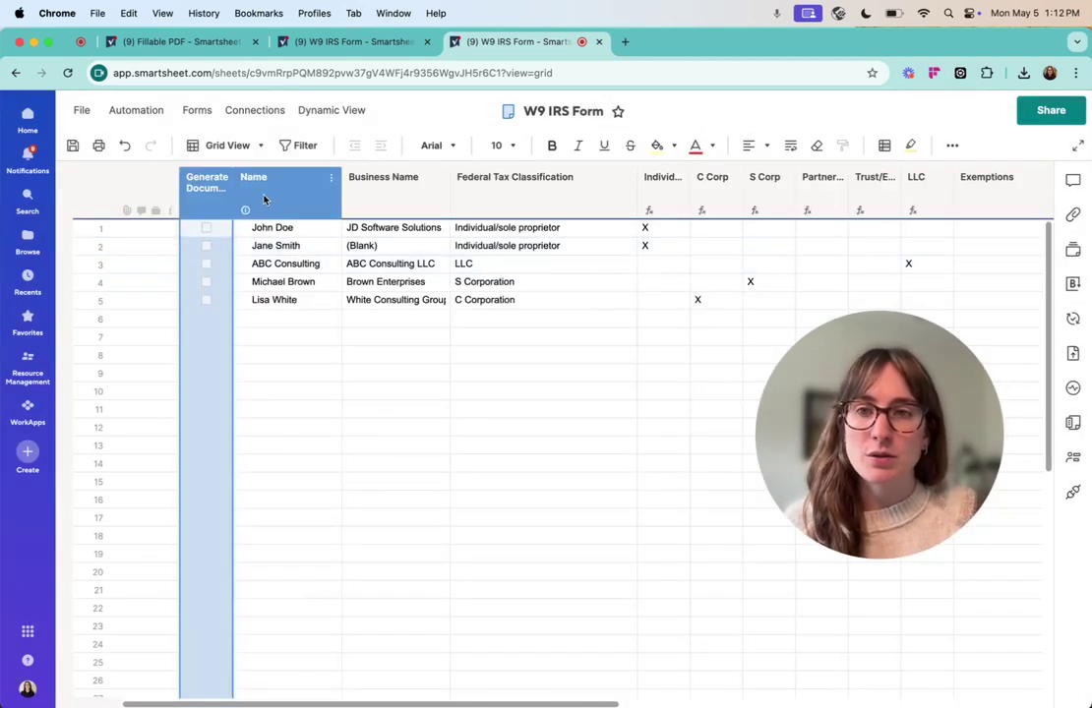
# Widen Generate Document, test row 1's checkbox, leave it unchecked, and save the sheet
pyautogui.moveTo(232, 199); pyautogui.dragTo(248, 197)
pyautogui.click(213, 227)
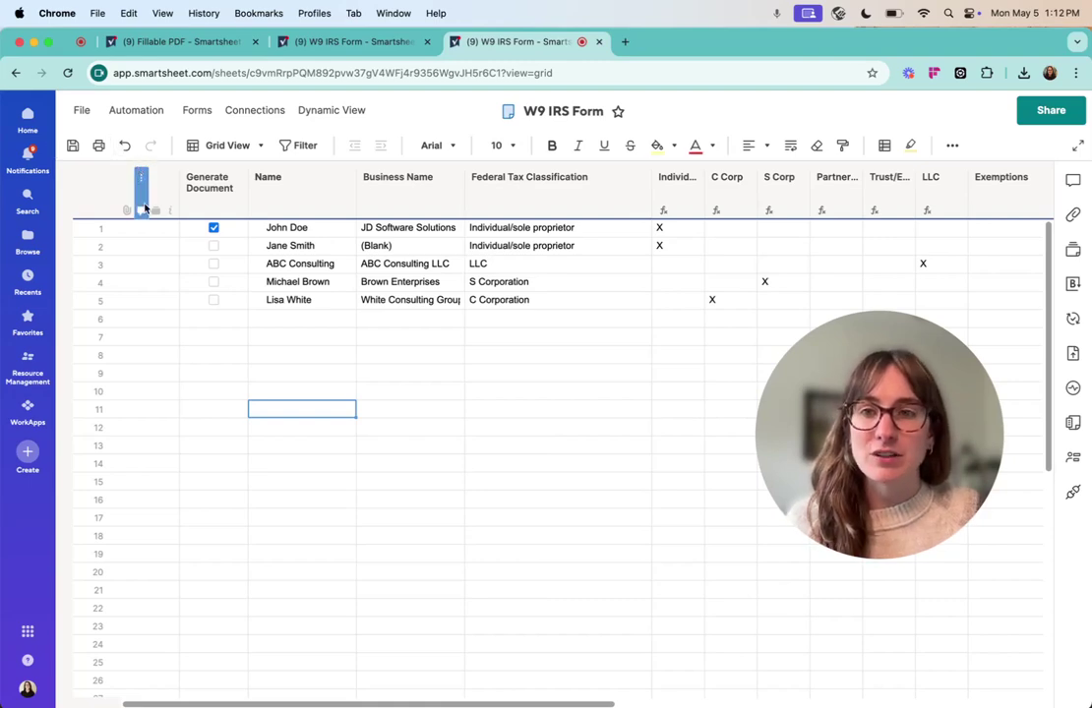
pyautogui.click(214, 227)
pyautogui.click(72, 145)
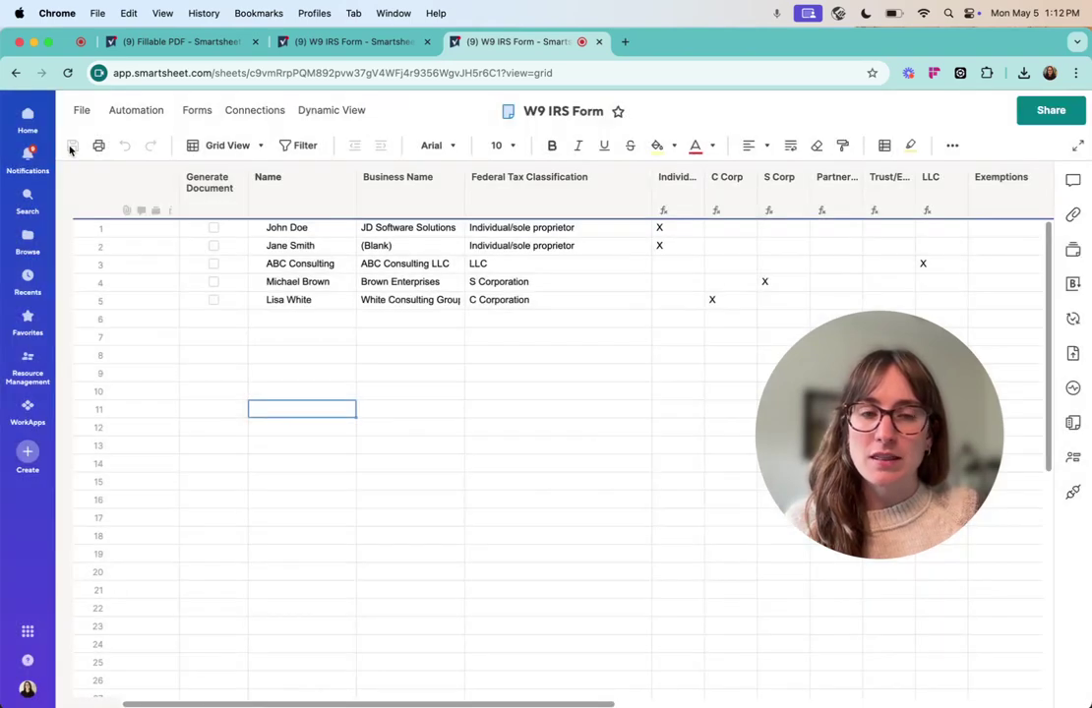
# Create a workflow from scratch triggered when Generate Document changes to Checked
pyautogui.click(113, 118)
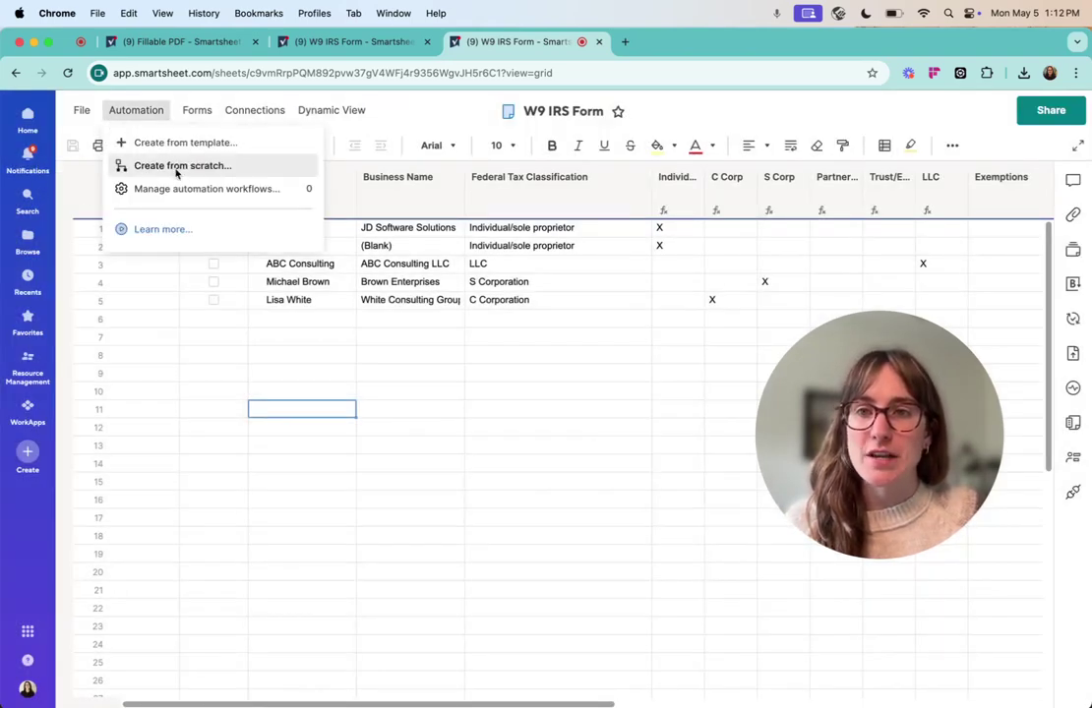
pyautogui.click(177, 167)
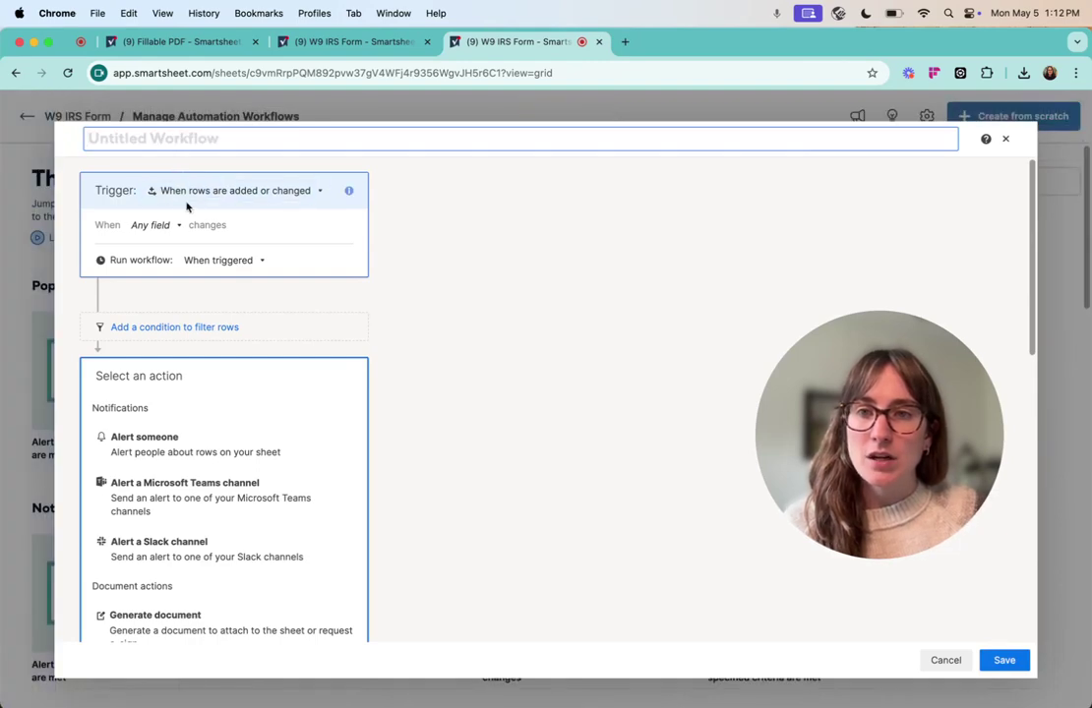
pyautogui.click(150, 224)
pyautogui.click(183, 320)
pyautogui.click(188, 249)
pyautogui.click(206, 297)
pyautogui.click(377, 240)
# Name the workflow Generate W9 PDF and give it a Generate document action
pyautogui.click(220, 139)
pyautogui.write('Generate W9 PDF')
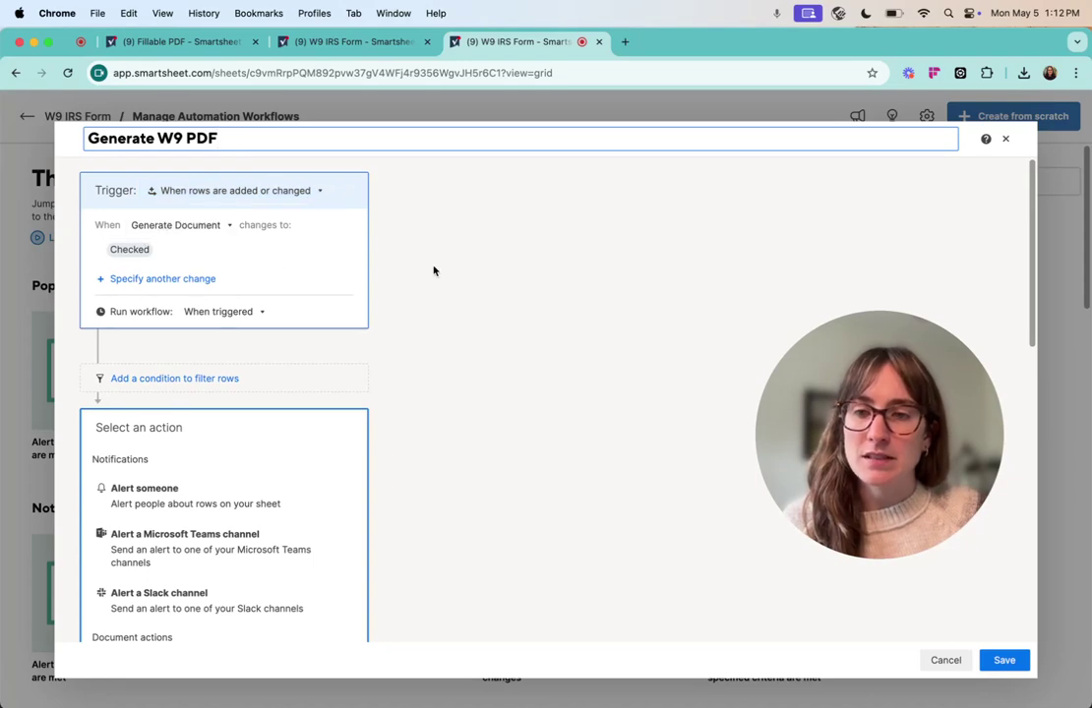
pyautogui.scroll(-3, 432, 270)
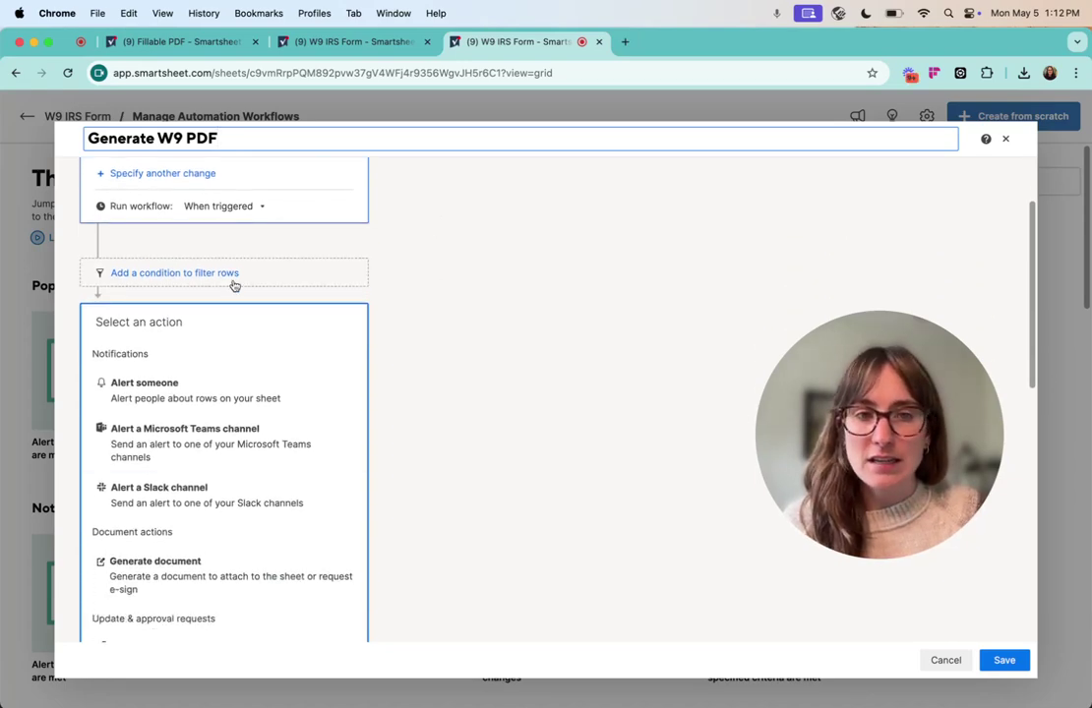
pyautogui.click(236, 536)
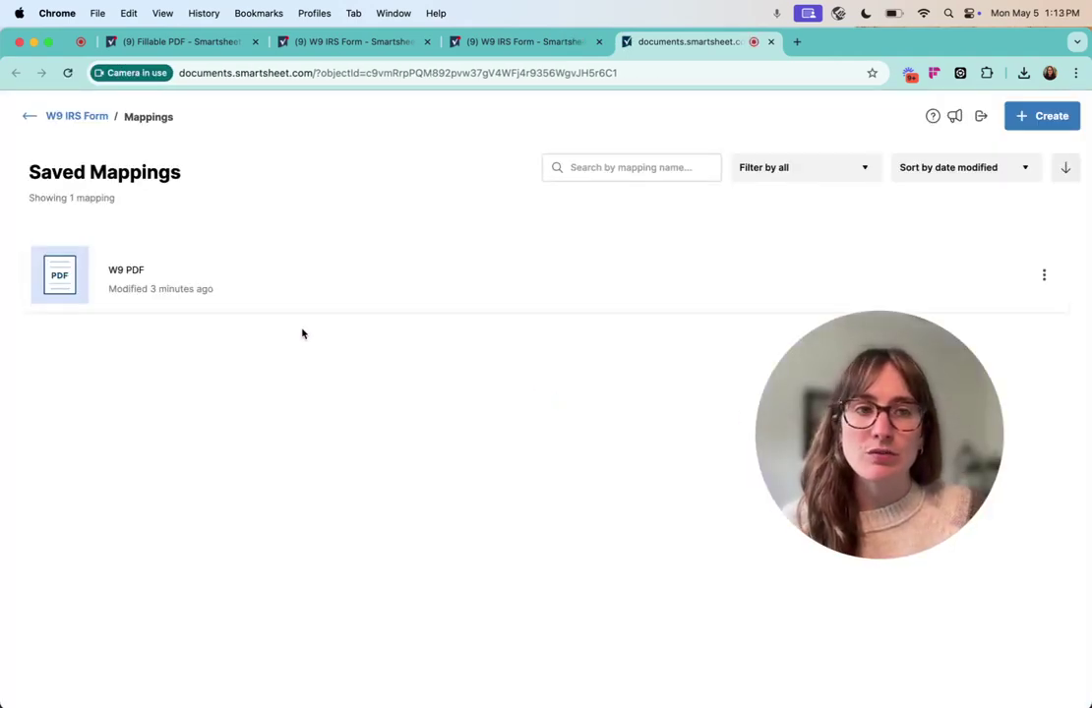
# Delete the old W9 PDF mapping and start a new one that makes documents from a fillable PDF
pyautogui.click(1044, 276)
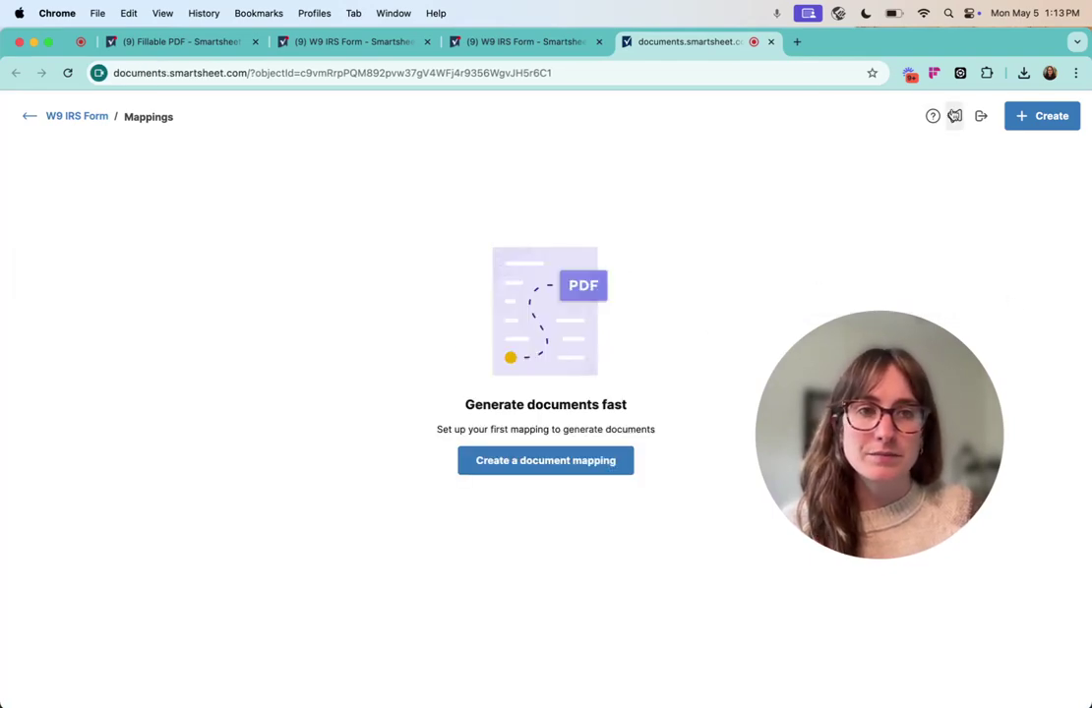
pyautogui.click(1044, 116)
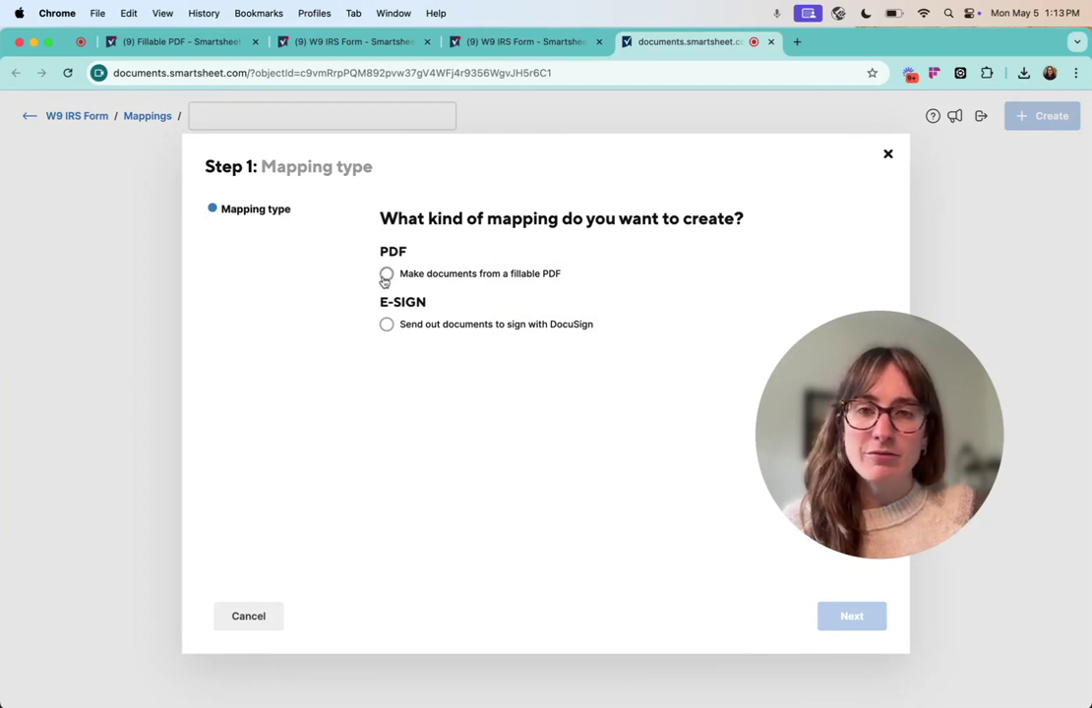
pyautogui.click(386, 276)
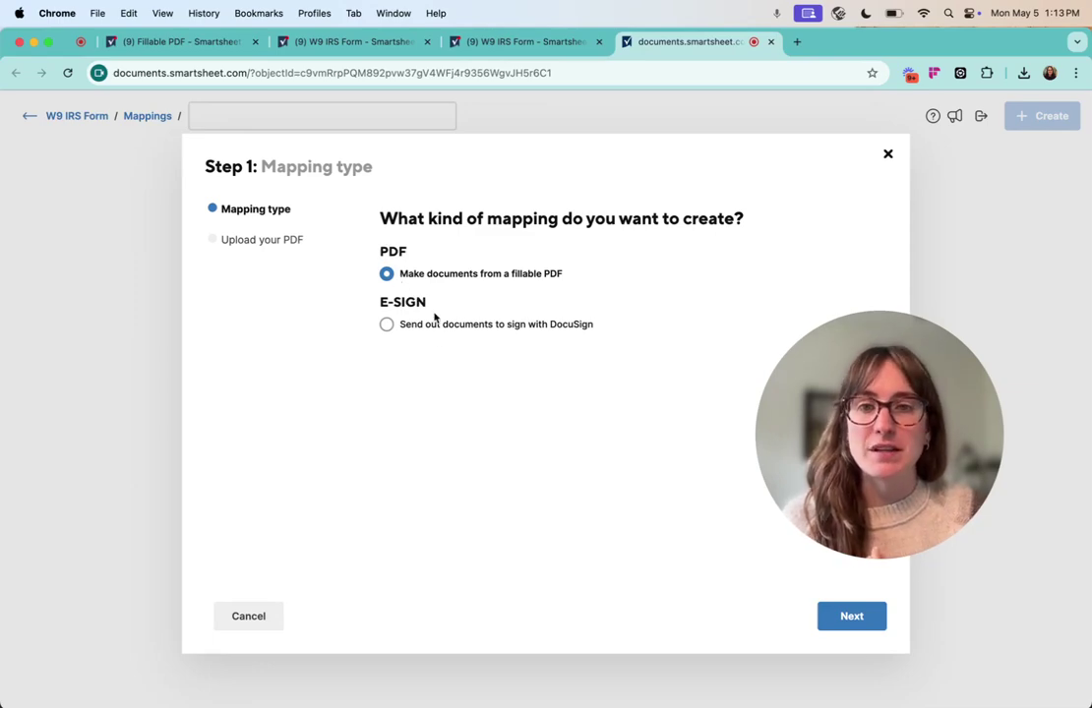
# Continue to the upload step and upload fw9 (3).pdf as the mapping's form
pyautogui.click(844, 625)
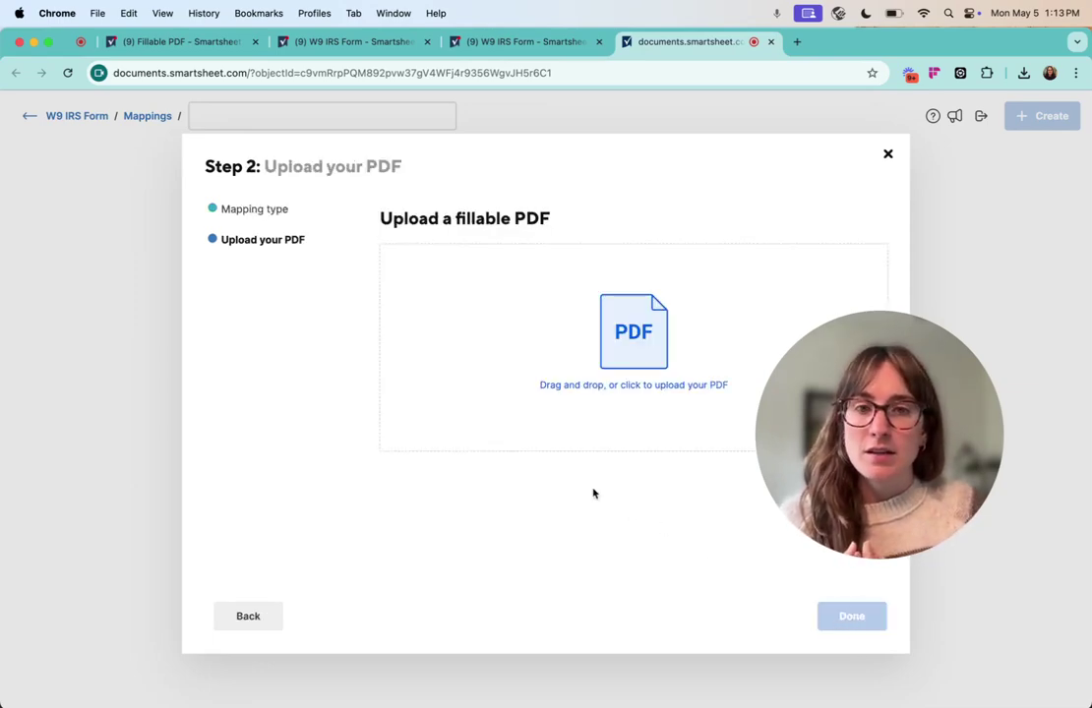
pyautogui.click(575, 366)
pyautogui.doubleClick(284, 222)
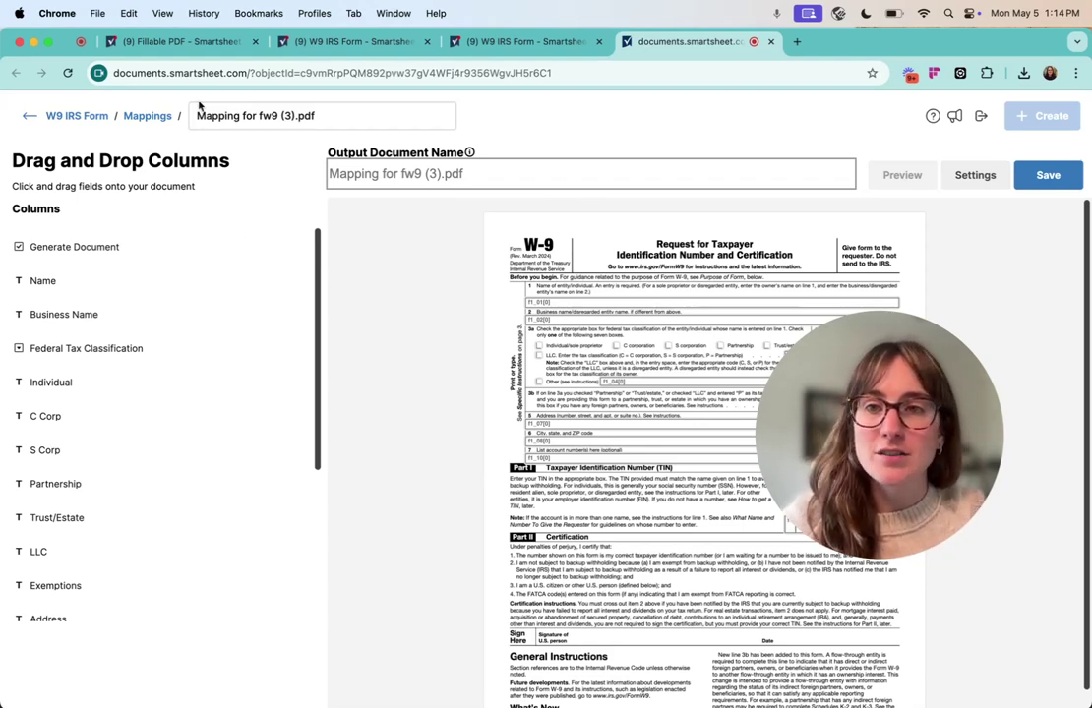
# Rename the new mapping to W9 PDF
pyautogui.click(349, 112)
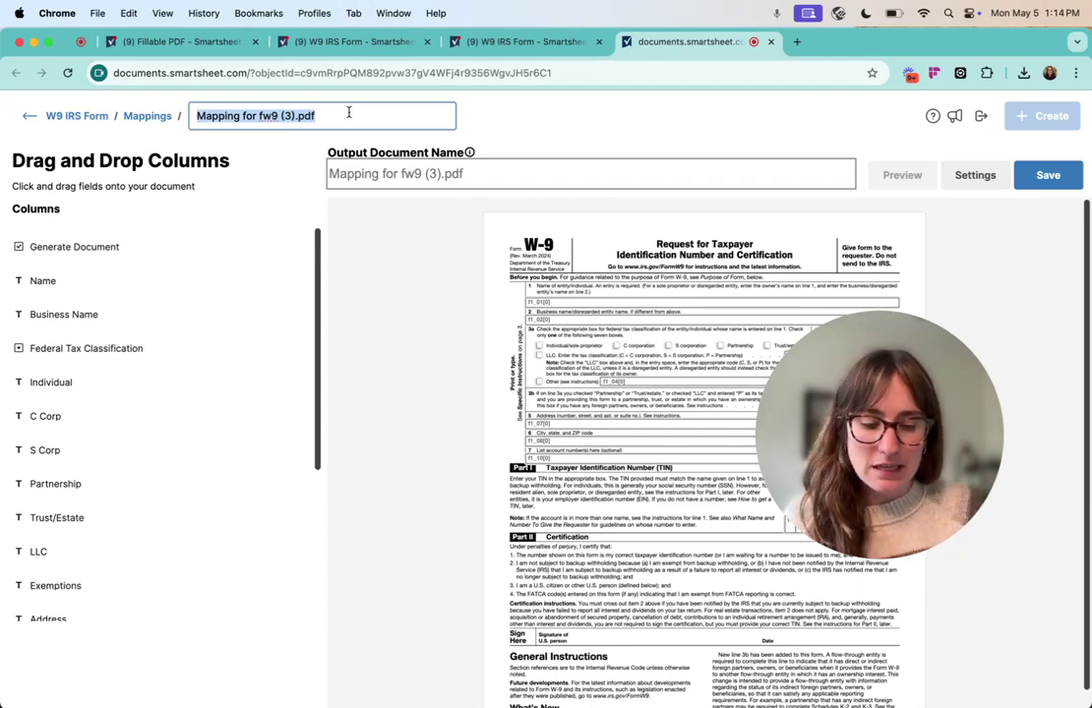
pyautogui.write('Q')
pyautogui.press('BackSpace')
pyautogui.write('W9 PDF')
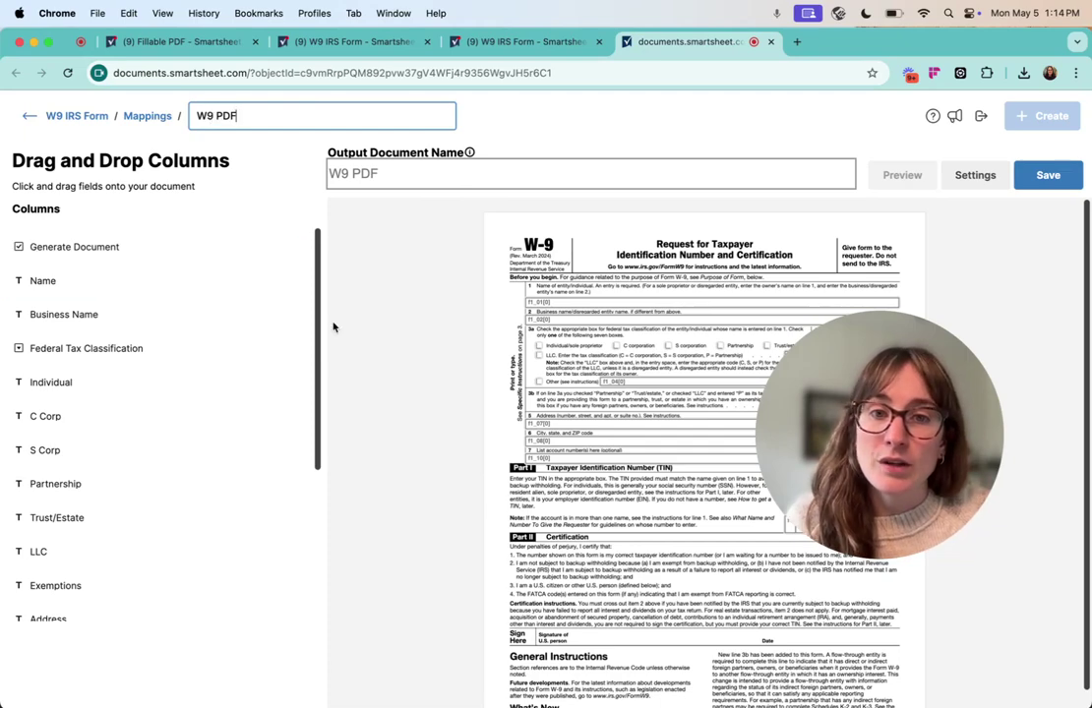
# Map Name to W-9 line 1 and Business Name to line 2, leaving Individual unmapped
pyautogui.moveTo(88, 285); pyautogui.dragTo(511, 303)
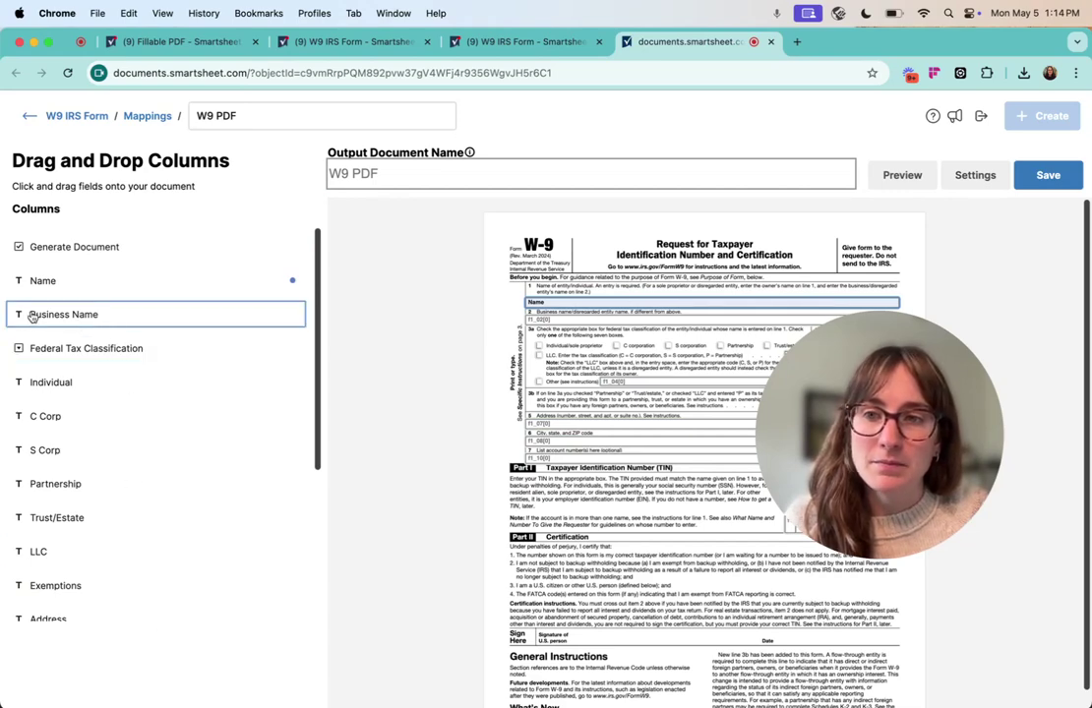
pyautogui.moveTo(33, 316); pyautogui.dragTo(536, 321)
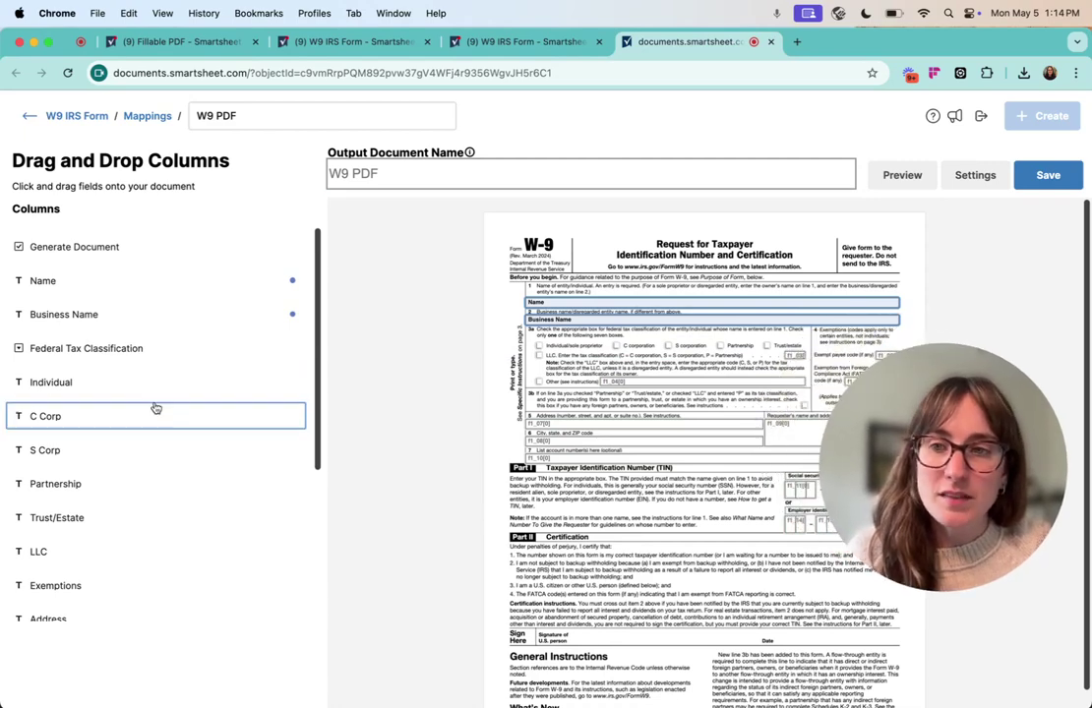
pyautogui.moveTo(78, 387); pyautogui.dragTo(535, 380)
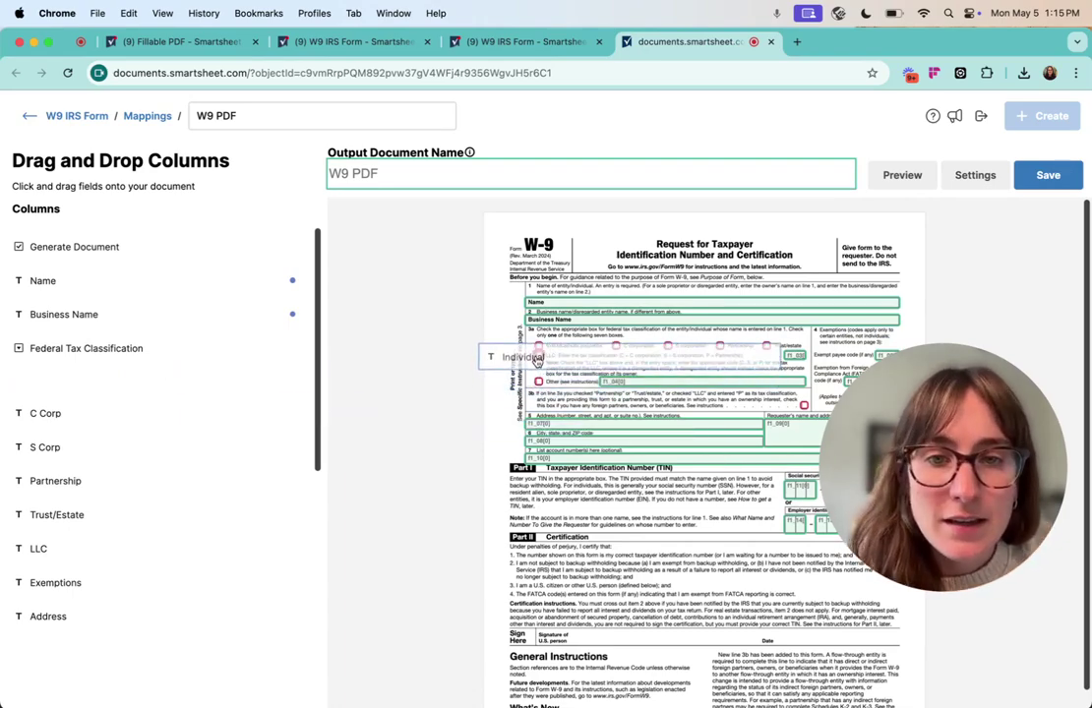
pyautogui.moveTo(536, 359); pyautogui.dragTo(483, 430)
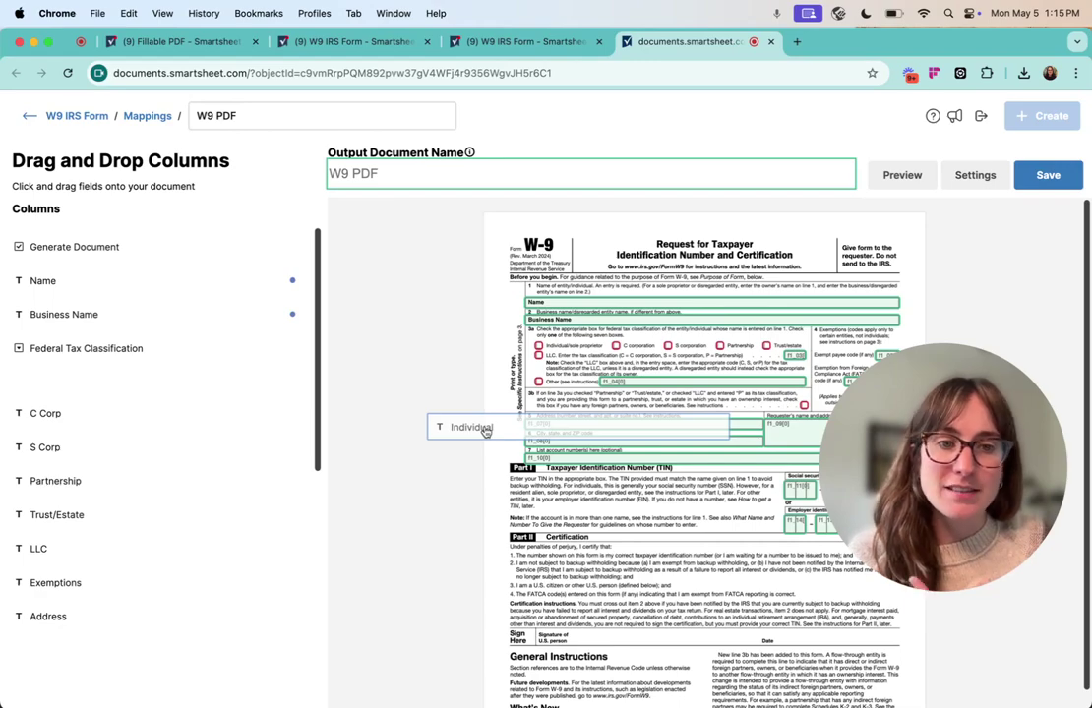
pyautogui.moveTo(485, 430); pyautogui.dragTo(59, 394)
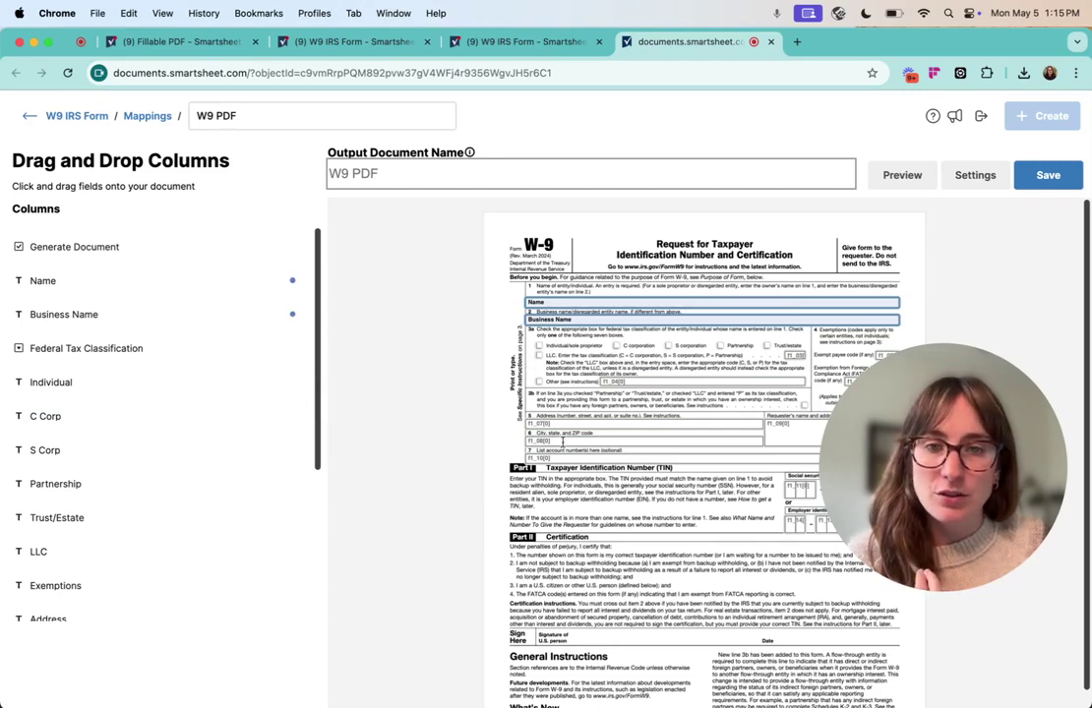
# Map Address, City, State and ZIP Code to W-9 lines 5–6 and SSN (if applicable) to the first SSN box
pyautogui.scroll(-1, 101, 525)
pyautogui.scroll(-1, 101, 525)
pyautogui.moveTo(29, 590); pyautogui.dragTo(563, 425)
pyautogui.scroll(-3, 119, 531)
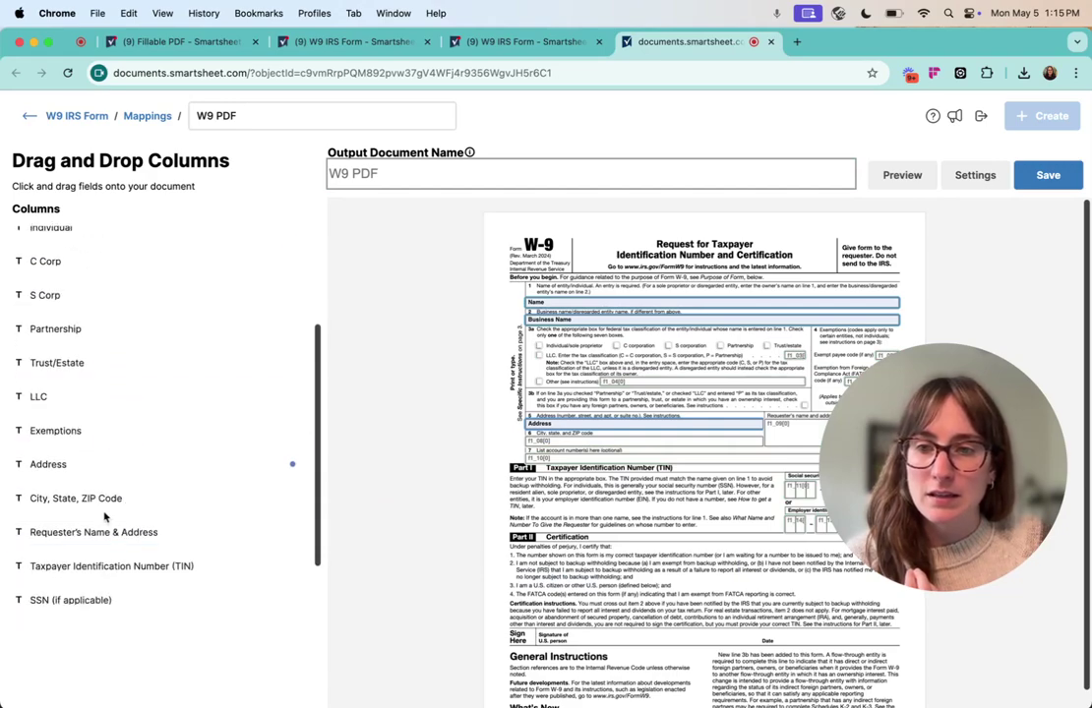
pyautogui.moveTo(109, 500); pyautogui.dragTo(532, 442)
pyautogui.scroll(-1, 79, 542)
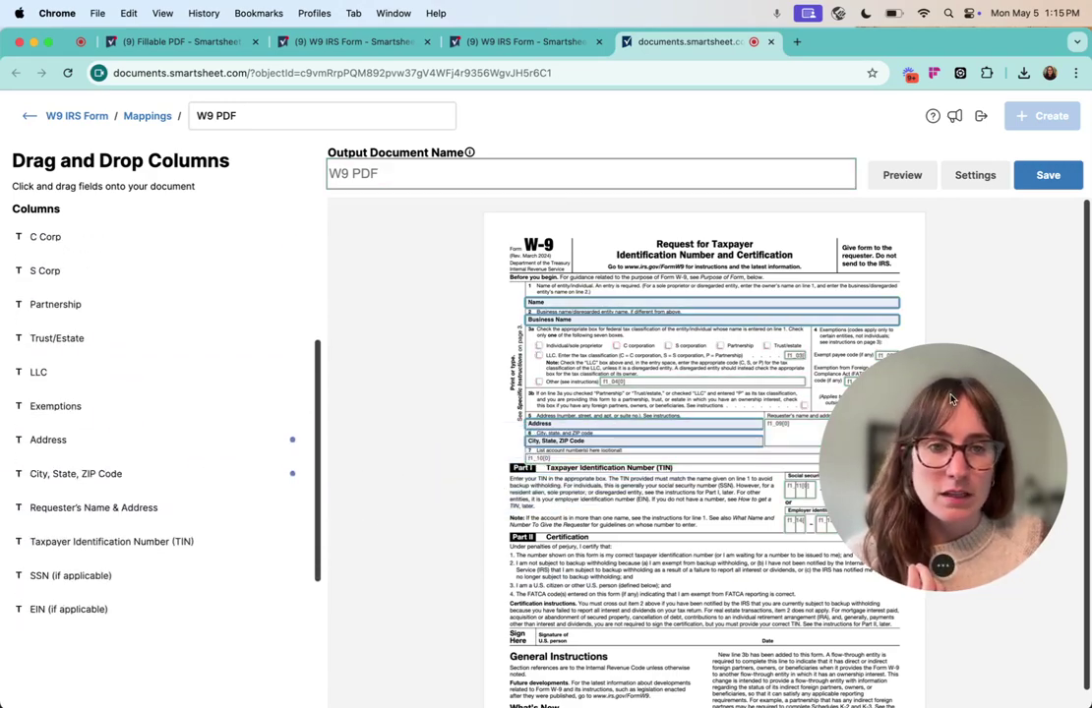
pyautogui.moveTo(915, 407); pyautogui.dragTo(928, 192)
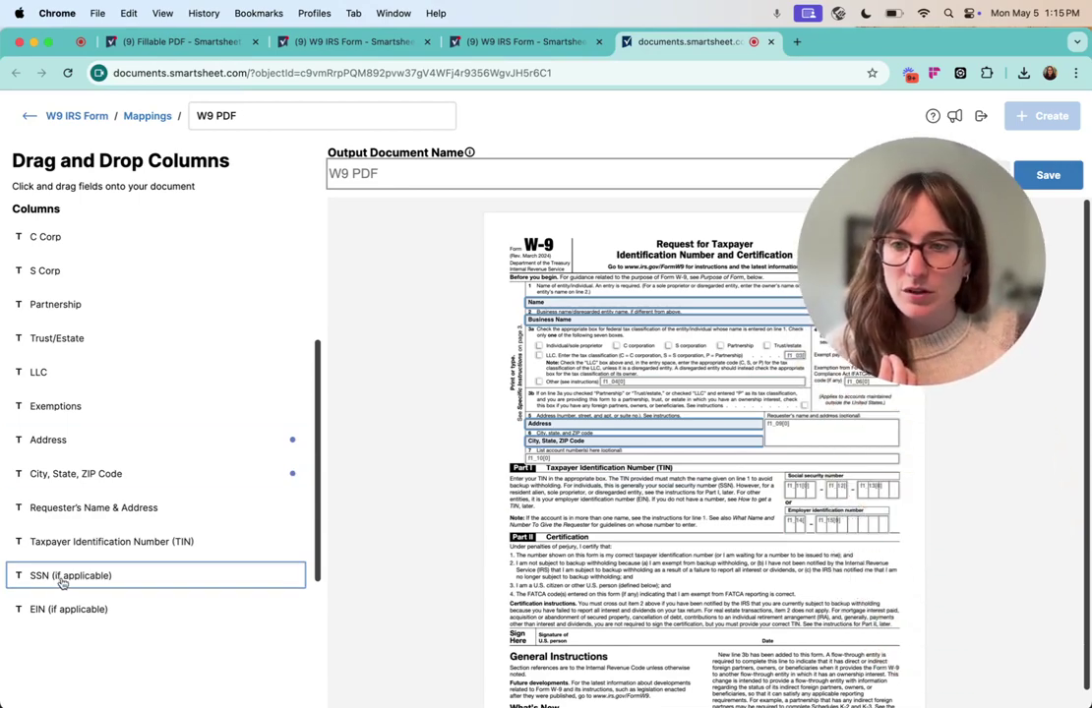
pyautogui.moveTo(61, 579); pyautogui.dragTo(794, 488)
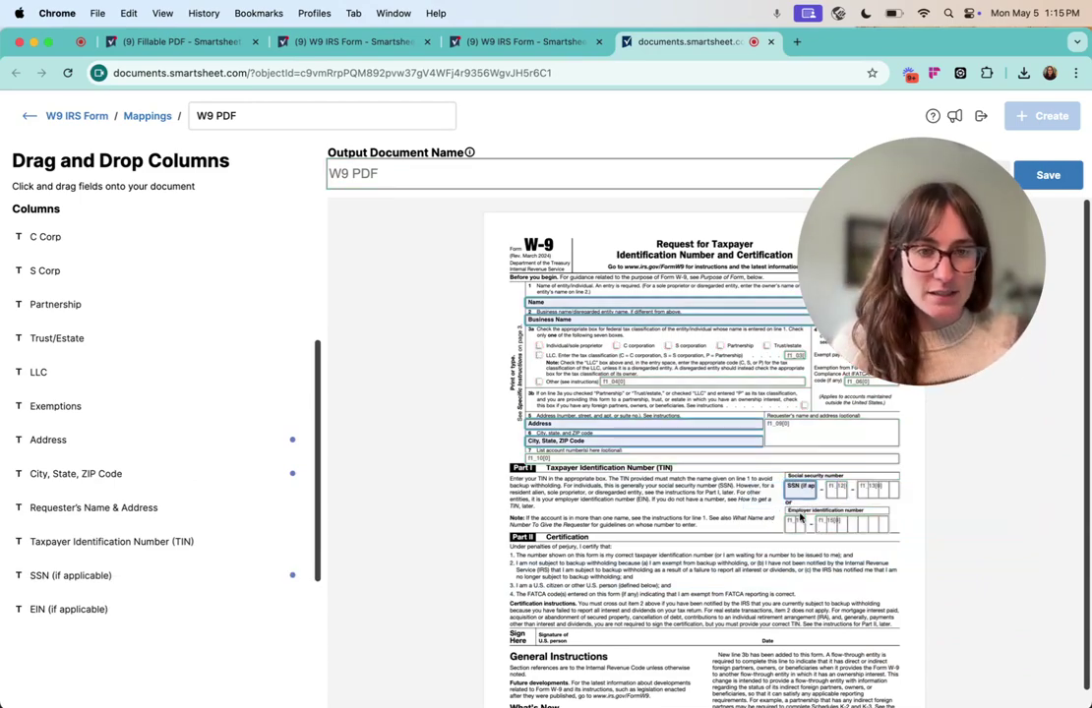
pyautogui.moveTo(793, 494)
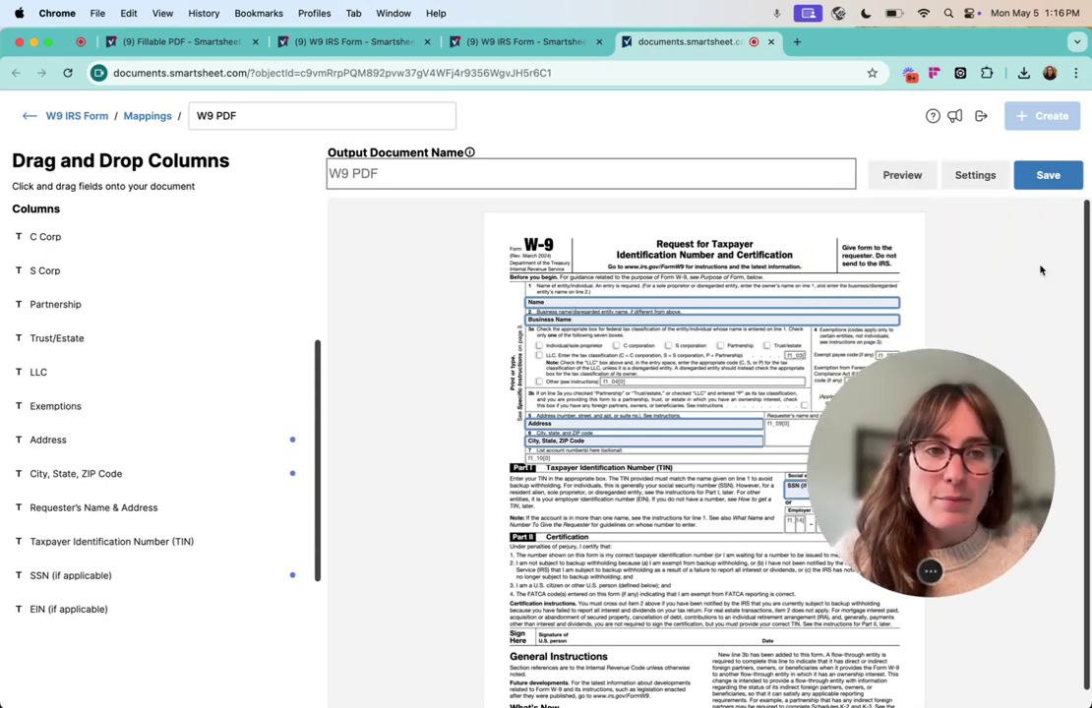
# Save the W9 PDF mapping, select it in the Generate W9 PDF workflow, and save the workflow
pyautogui.click(1046, 177)
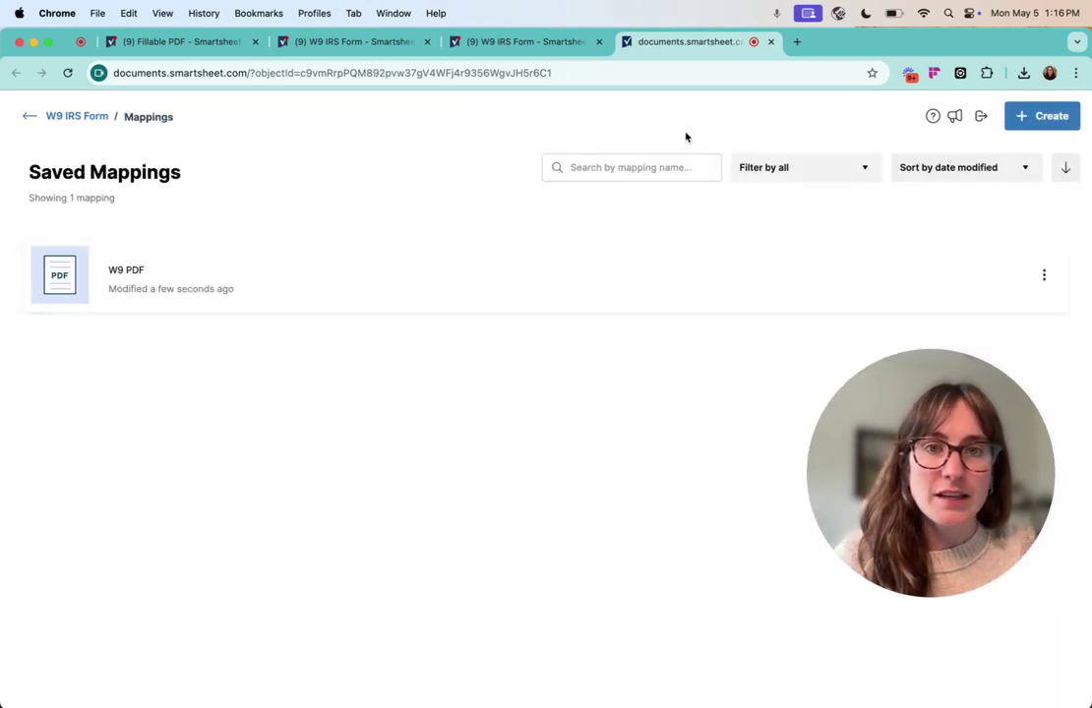
pyautogui.click(531, 44)
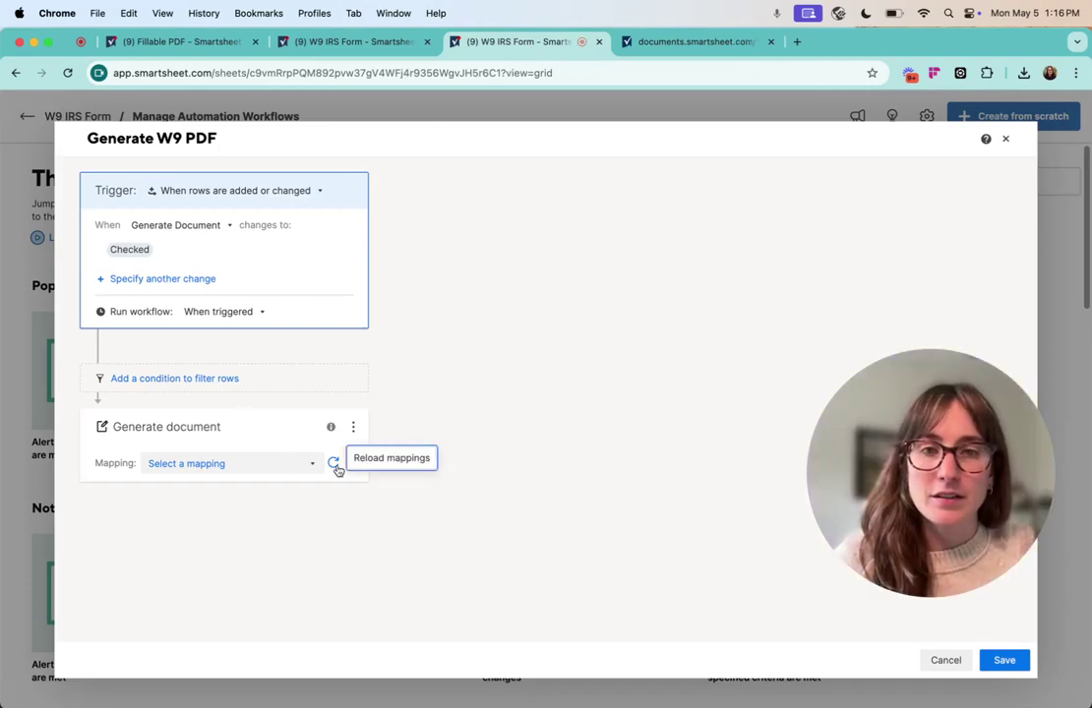
pyautogui.click(336, 467)
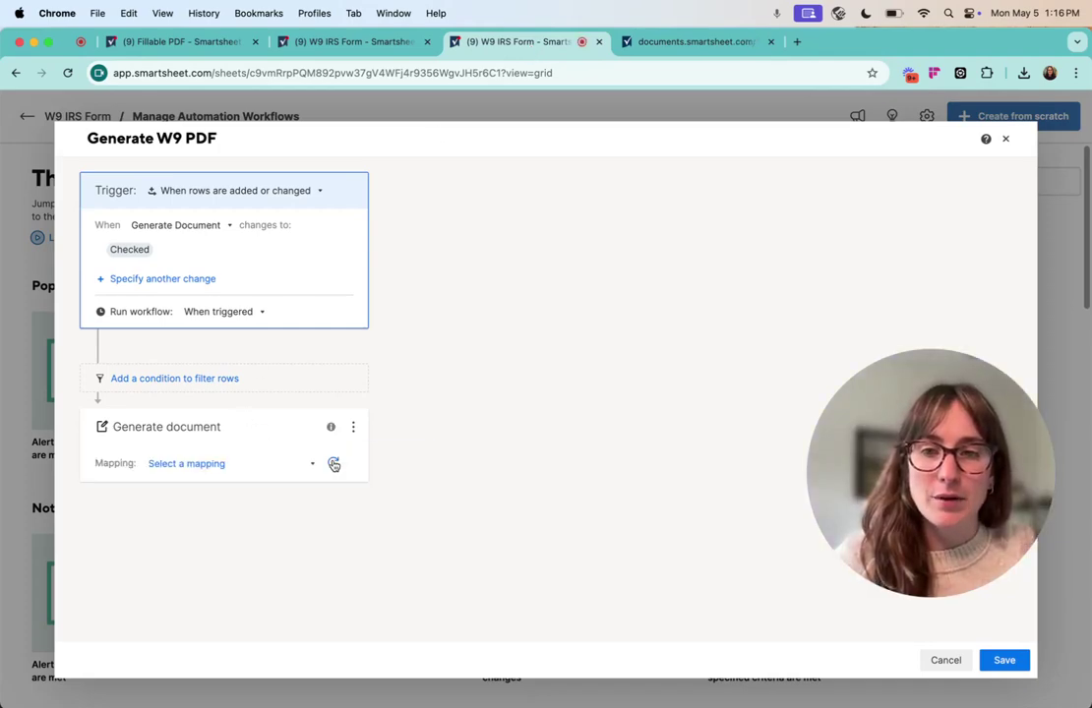
pyautogui.click(292, 465)
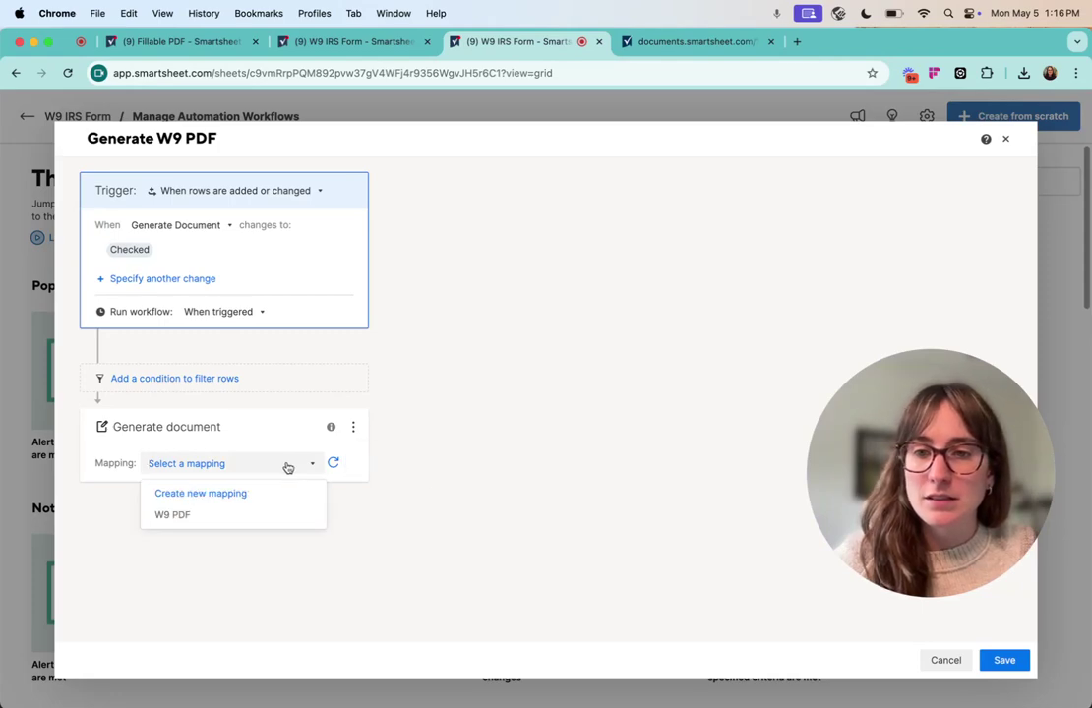
pyautogui.click(176, 514)
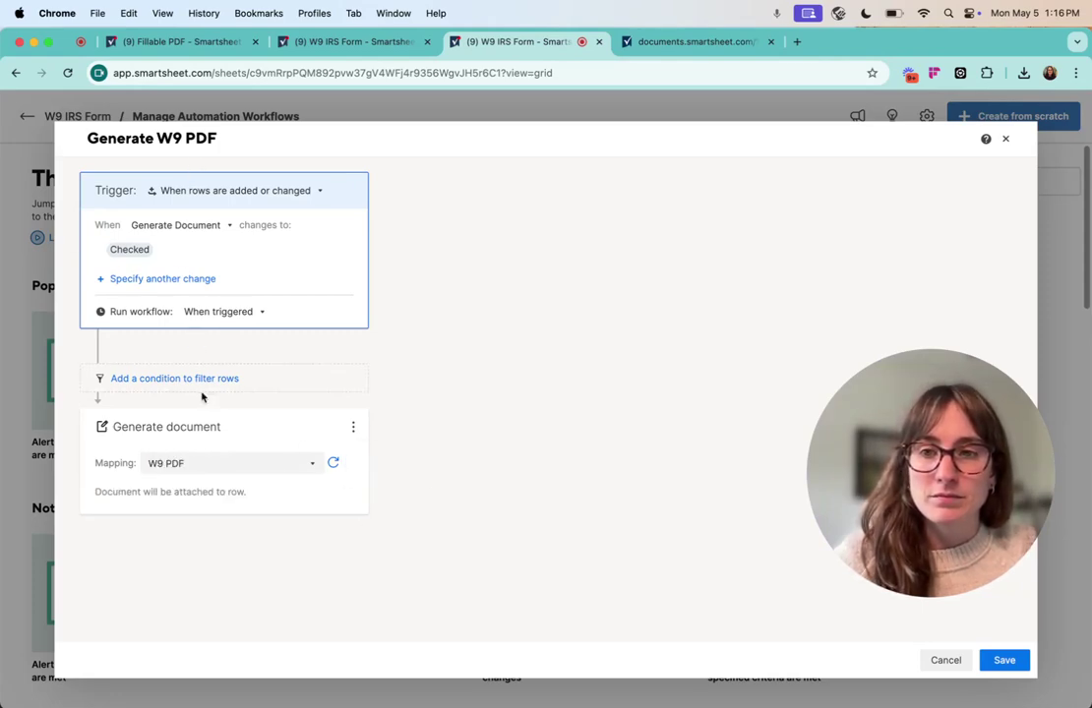
pyautogui.click(1001, 661)
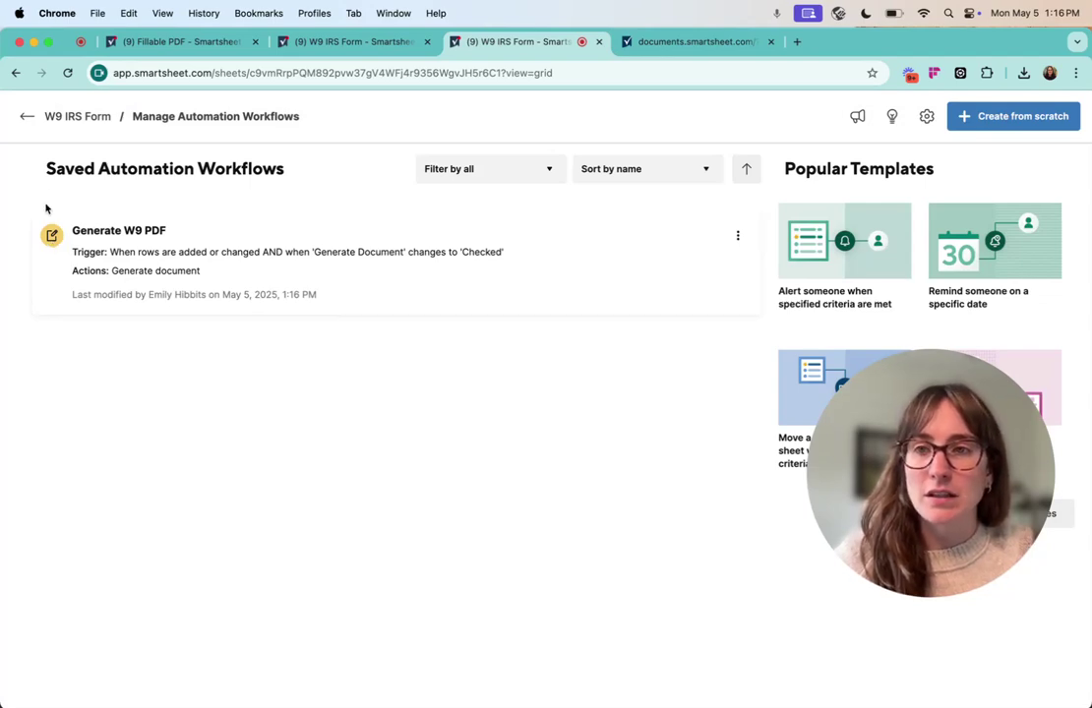
# Check Generate Document on row 1 and view its W9 PDF.pdf attachment at 150% zoom
pyautogui.click(34, 118)
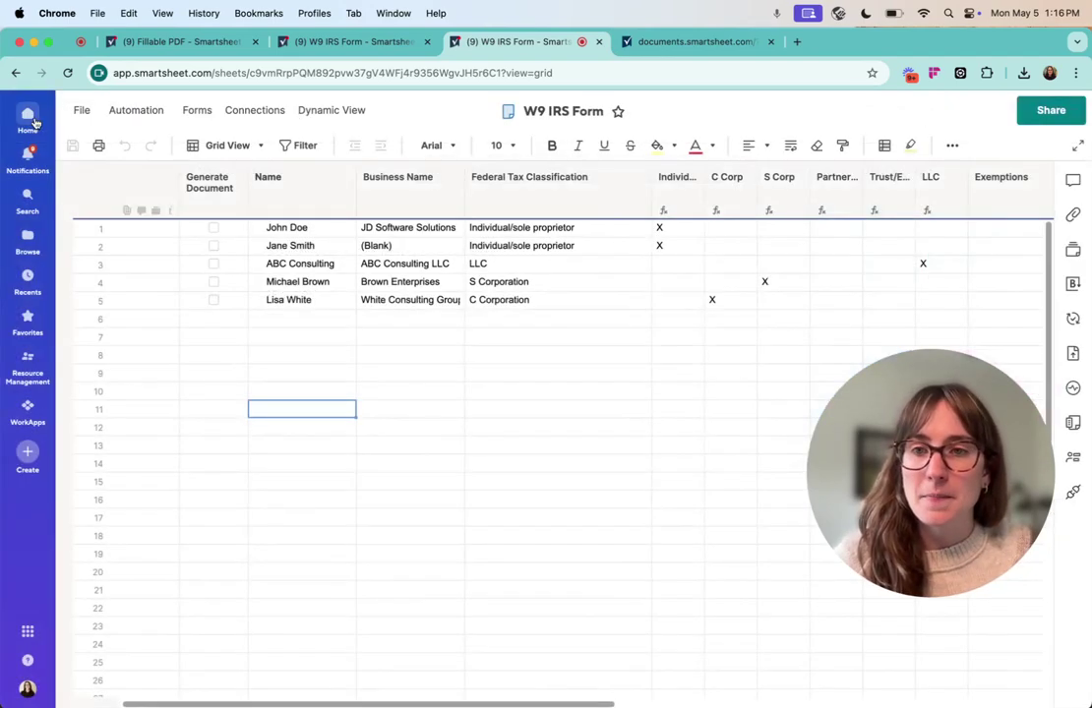
pyautogui.click(213, 227)
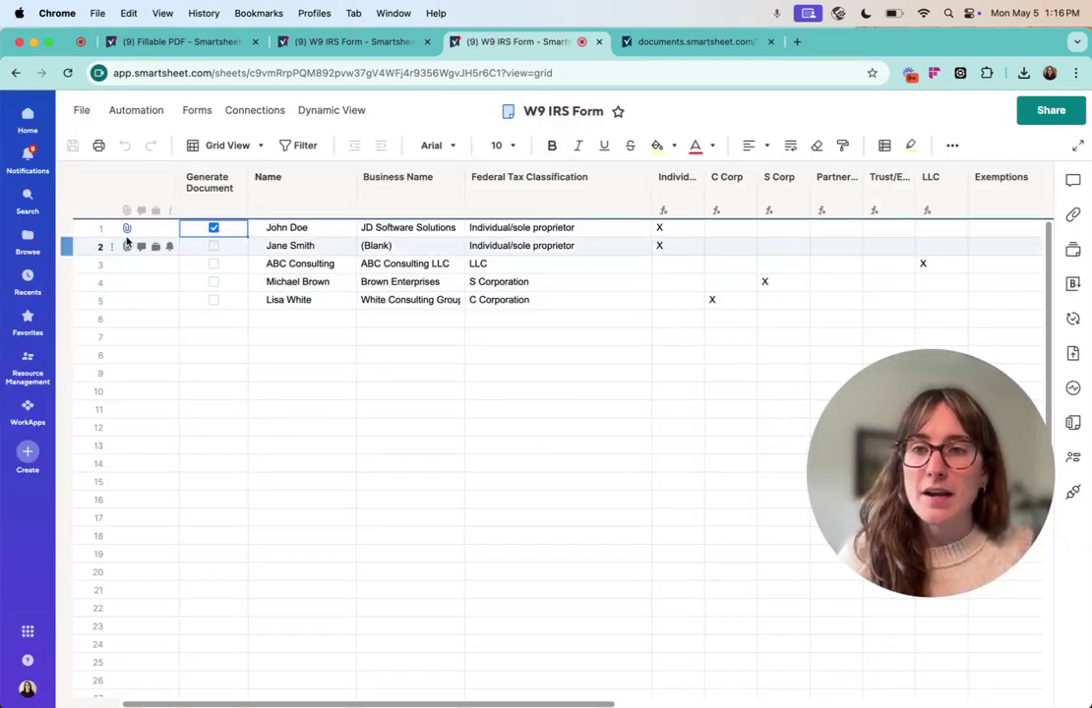
pyautogui.click(125, 228)
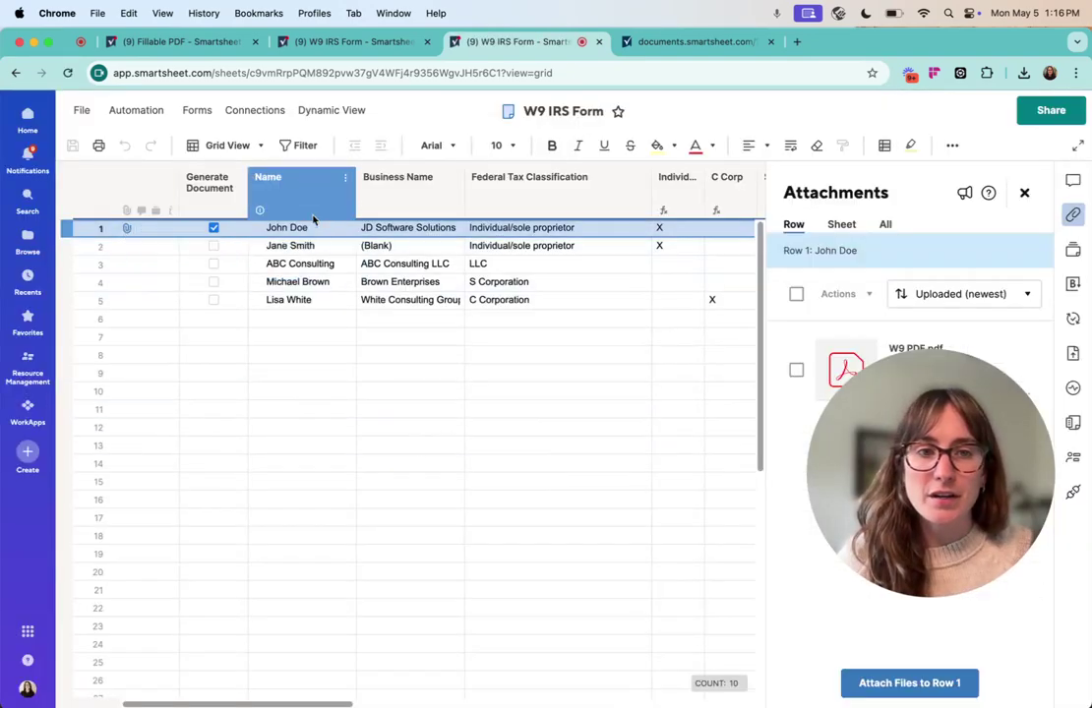
pyautogui.click(872, 348)
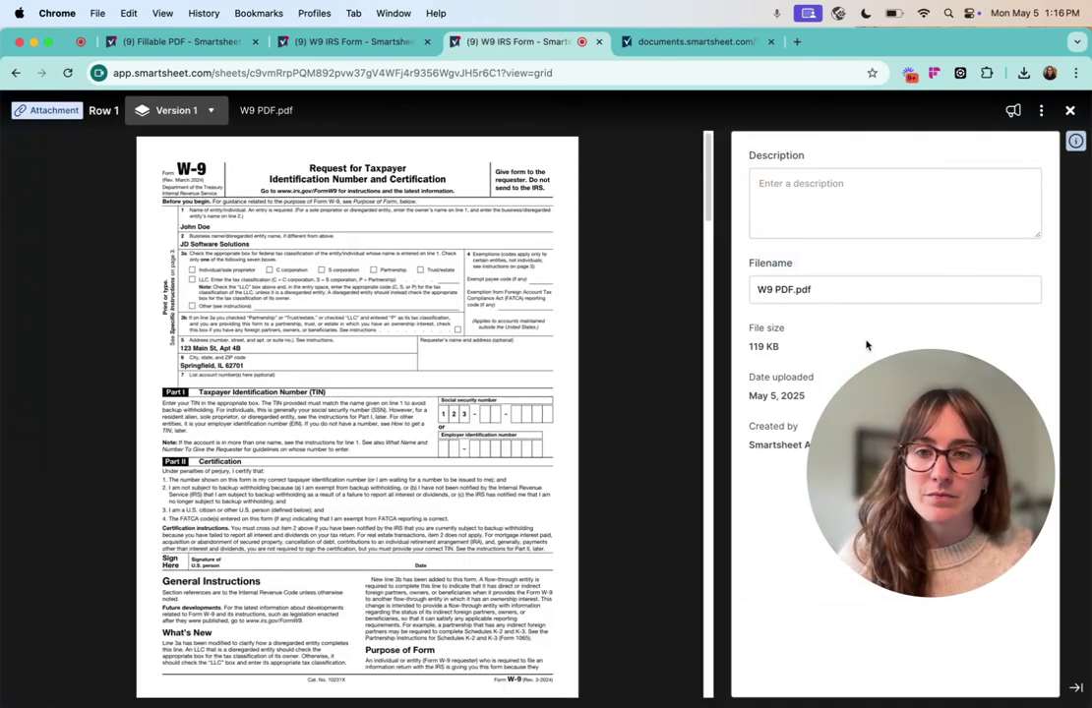
pyautogui.moveTo(602, 448)
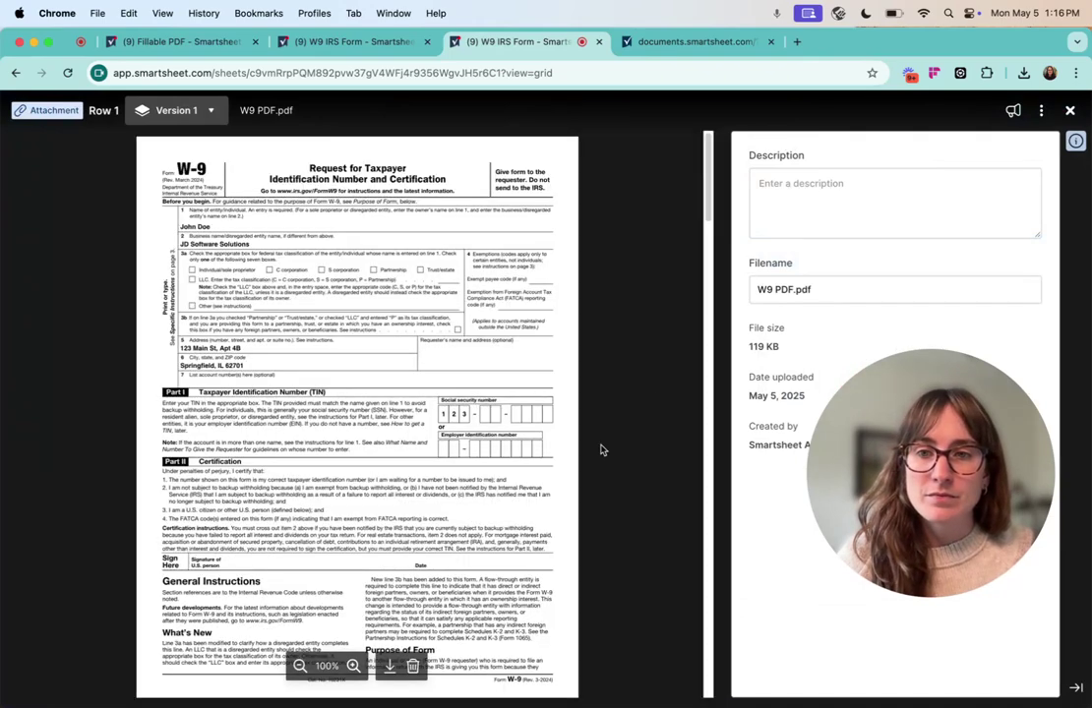
pyautogui.click(354, 666)
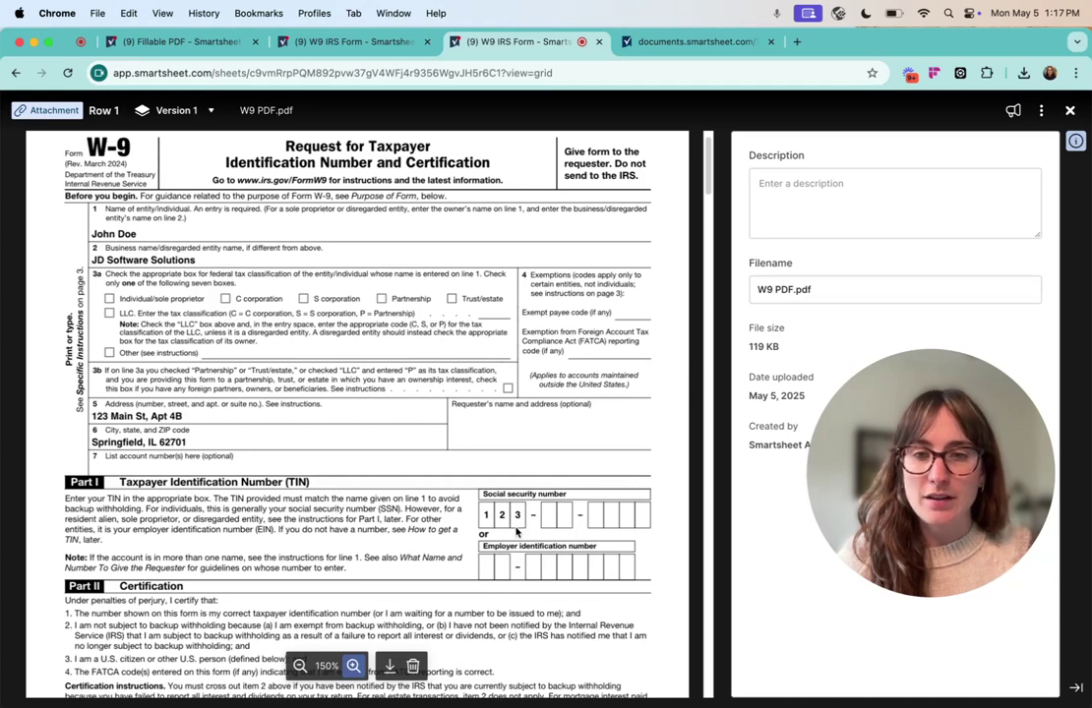
# Close the preview and attachments, then add an SSN-2 column right of SSN (if applicable)
pyautogui.click(1069, 114)
pyautogui.click(1026, 193)
pyautogui.moveTo(441, 704); pyautogui.dragTo(894, 702)
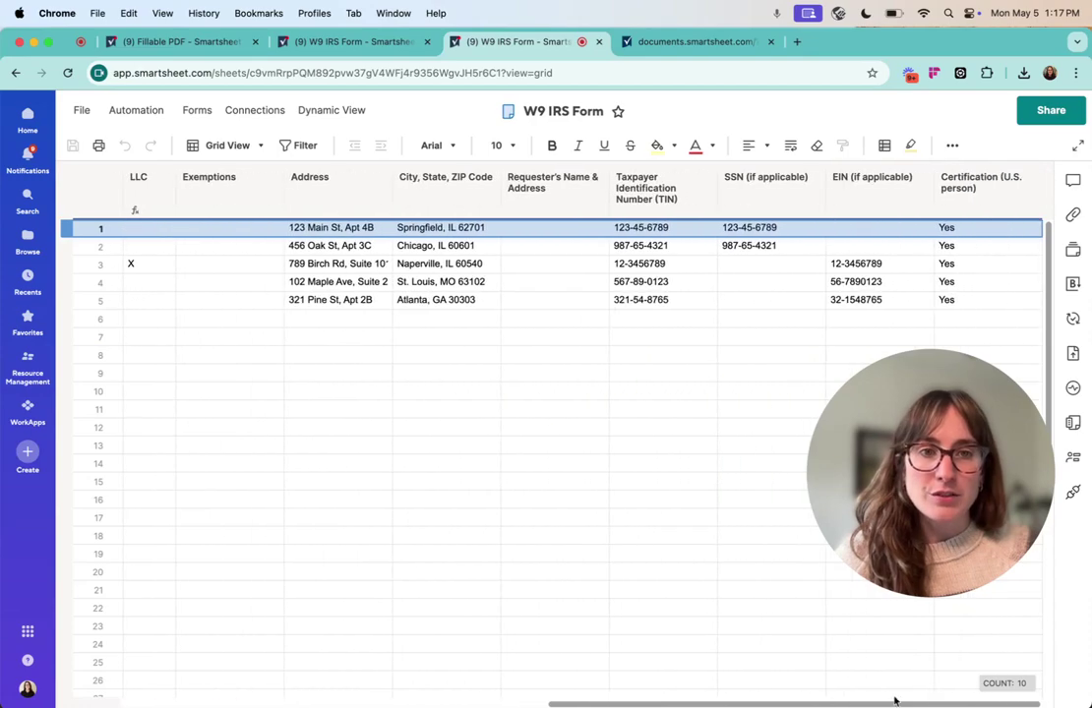
pyautogui.click(791, 203)
pyautogui.click(824, 244)
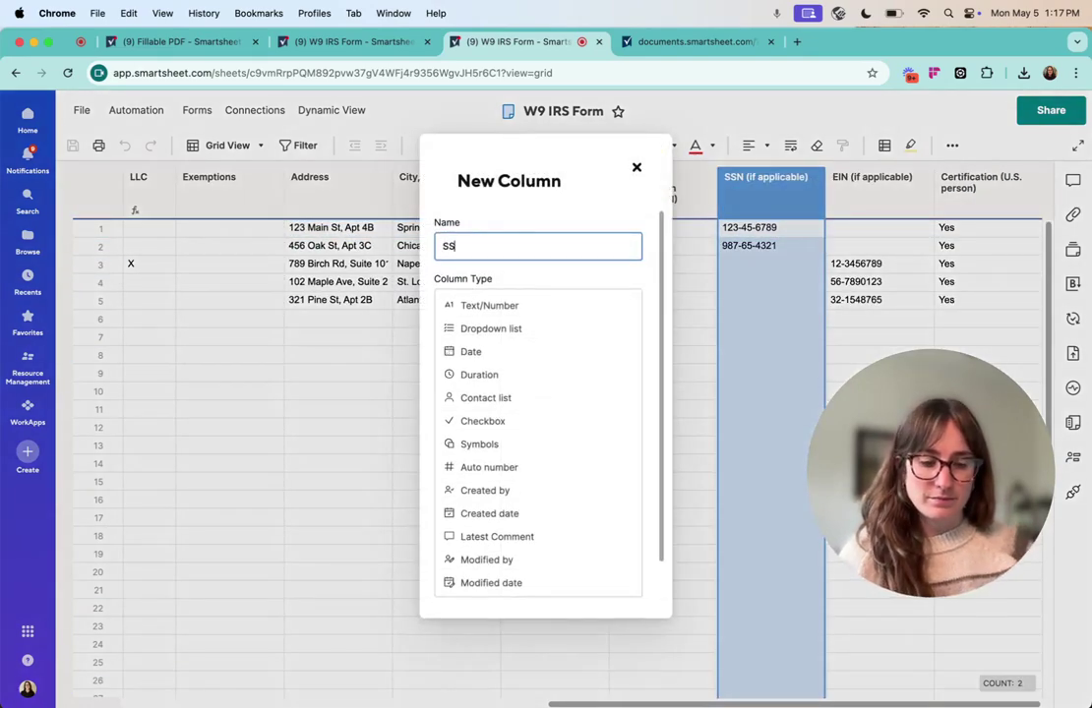
pyautogui.write('SSN-2')
pyautogui.press('Return')
# Add an SSN-3 text/number column to the right of SSN-2
pyautogui.click(903, 197)
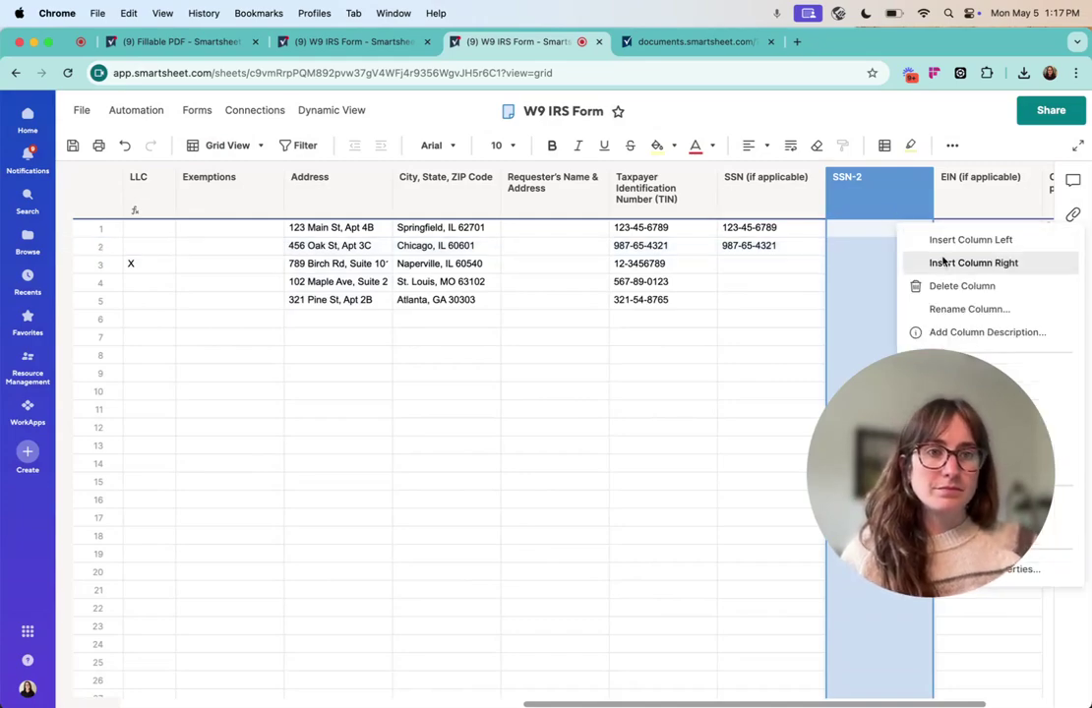
pyautogui.click(939, 263)
pyautogui.write('SN')
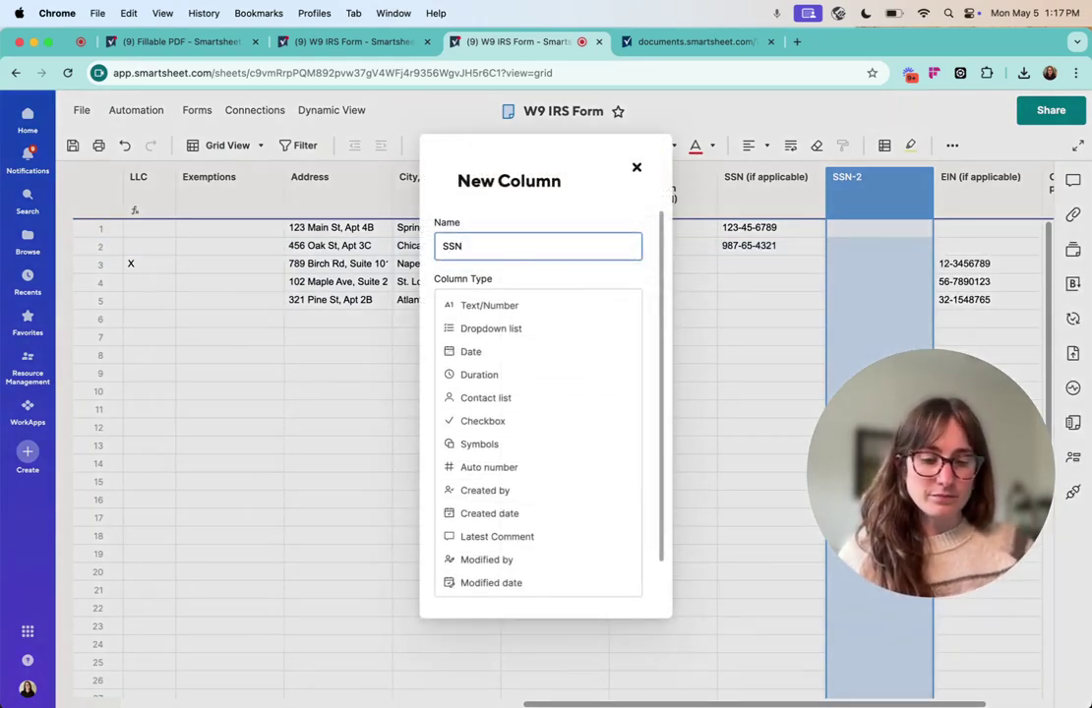
pyautogui.write('N-3')
pyautogui.click(578, 303)
pyautogui.click(619, 363)
# Rename SSN (if applicable) to SSN-1 and resize the three SSN columns together
pyautogui.doubleClick(784, 201)
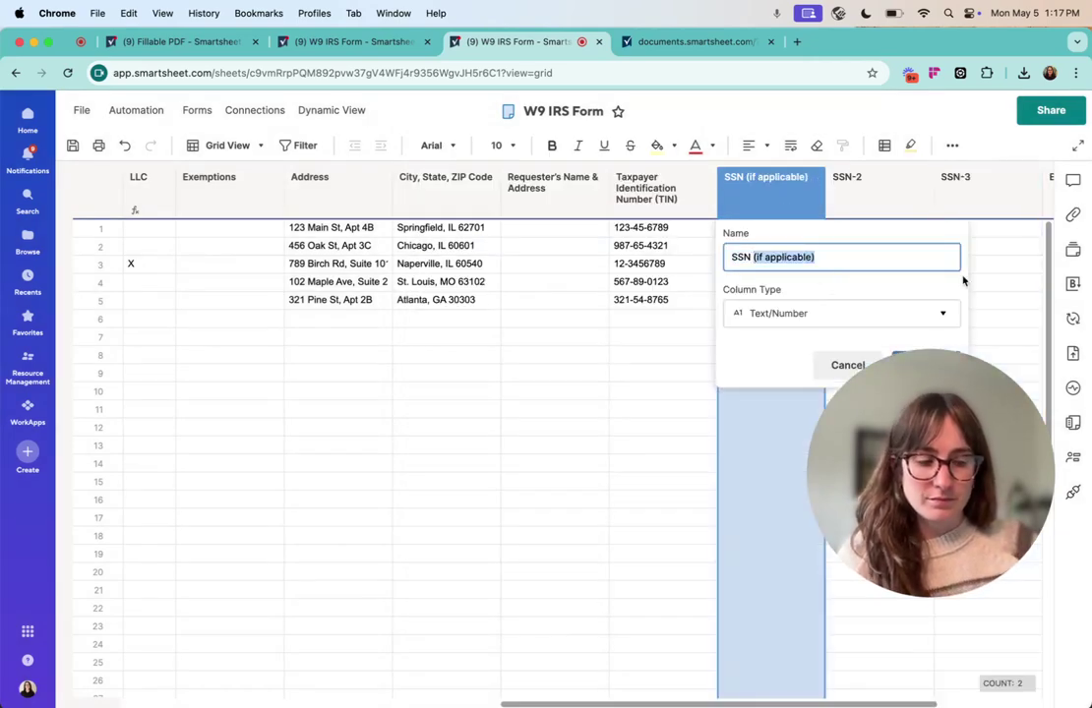
pyautogui.write('-1')
pyautogui.press('Return')
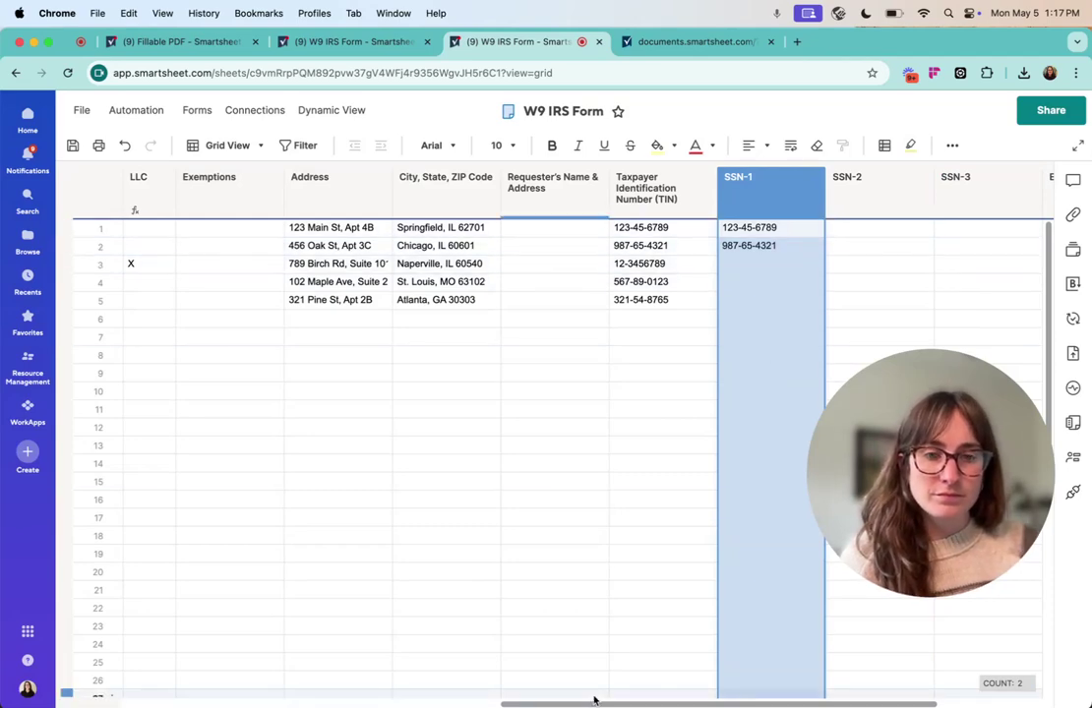
pyautogui.moveTo(594, 700); pyautogui.dragTo(697, 703)
pyautogui.keyDown('shift'); pyautogui.click(734, 214); pyautogui.keyUp('shift')
pyautogui.moveTo(820, 212); pyautogui.dragTo(675, 322)
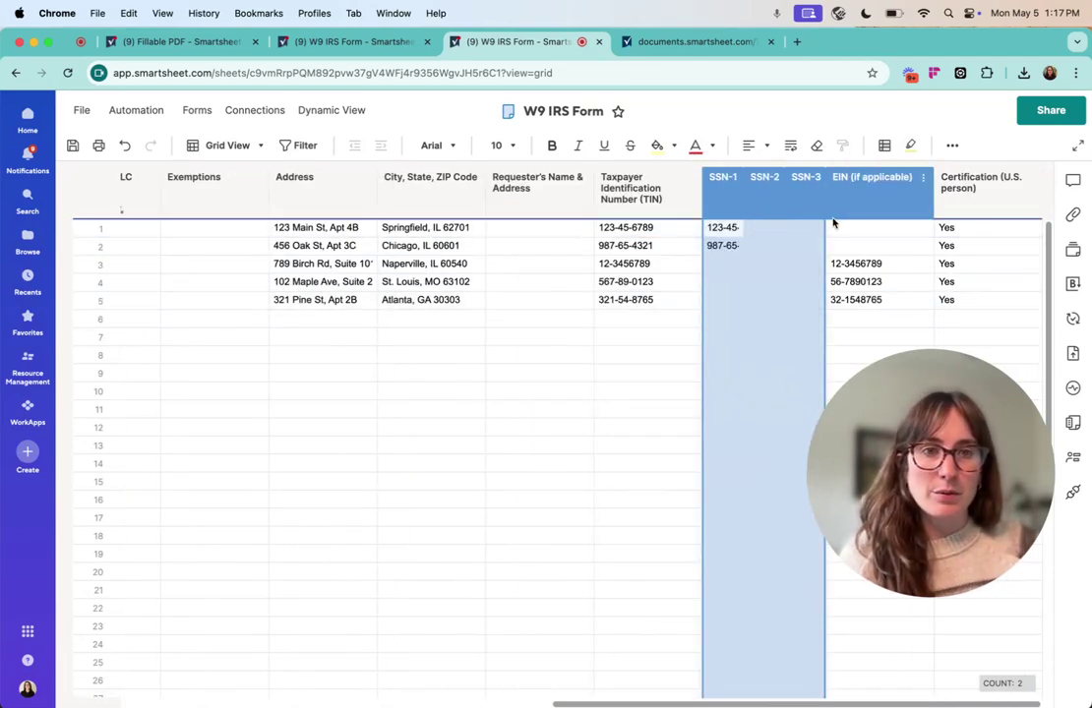
pyautogui.moveTo(824, 213); pyautogui.dragTo(879, 210)
pyautogui.click(750, 231)
# Move row 1's middle SSN digits into SSN-2 and its last four digits into SSN-3
pyautogui.click(705, 228)
pyautogui.press('BackSpace')
pyautogui.click(792, 229)
pyautogui.doubleClick(753, 233)
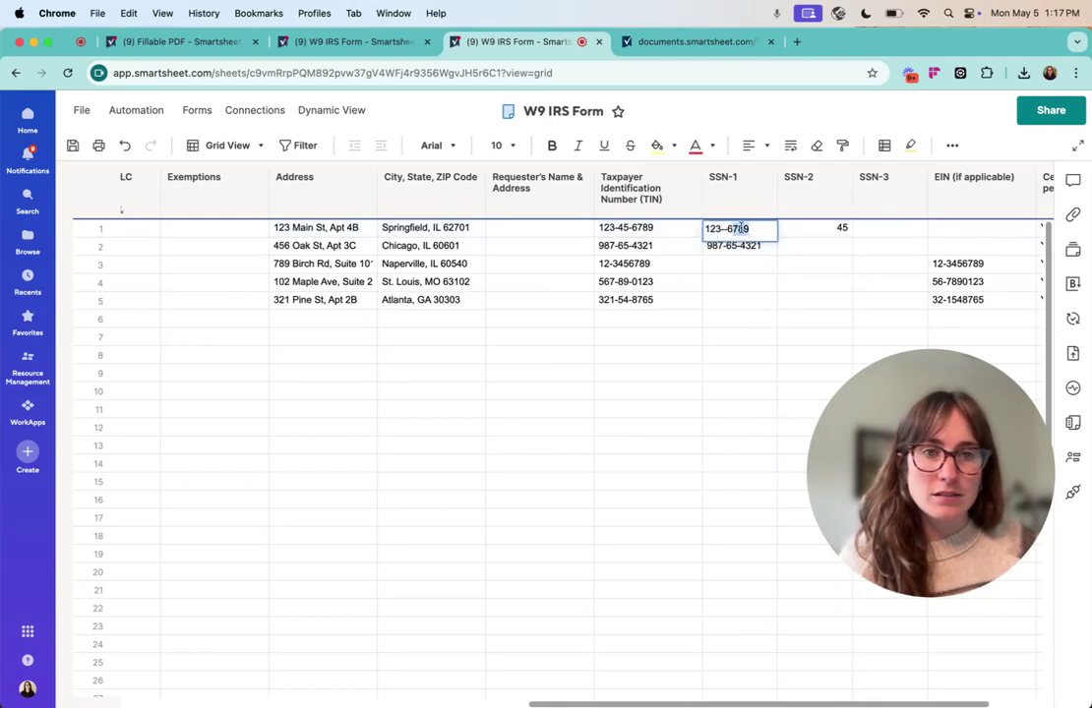
pyautogui.moveTo(757, 228); pyautogui.dragTo(744, 228)
pyautogui.press('super+x')
pyautogui.click(853, 229)
pyautogui.press('super+v')
# Leave the first three digits in SSN-1, save the sheet, and open the W9 PDF mapping for editing
pyautogui.doubleClick(756, 228)
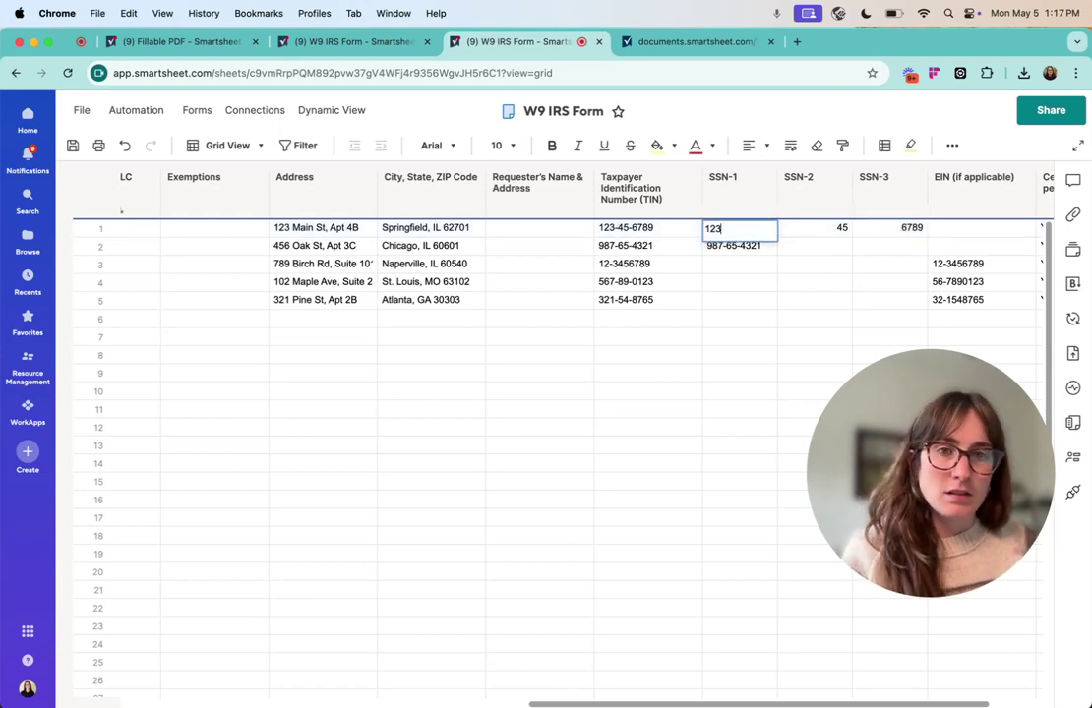
pyautogui.press('Return')
pyautogui.click(73, 145)
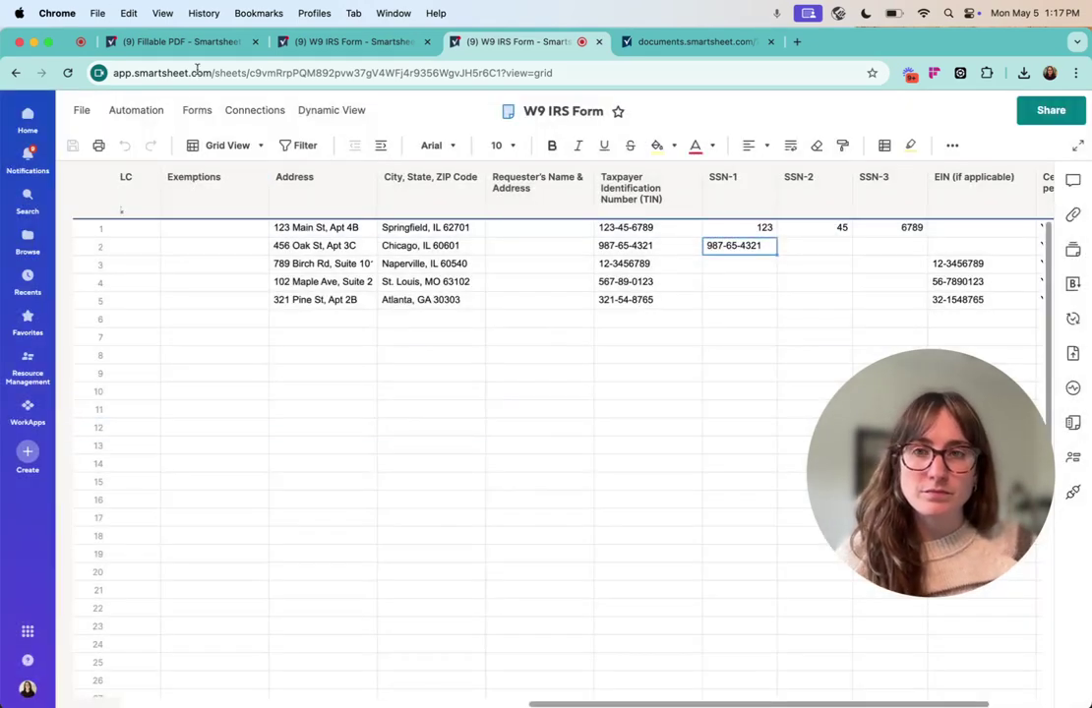
pyautogui.click(678, 41)
pyautogui.click(913, 276)
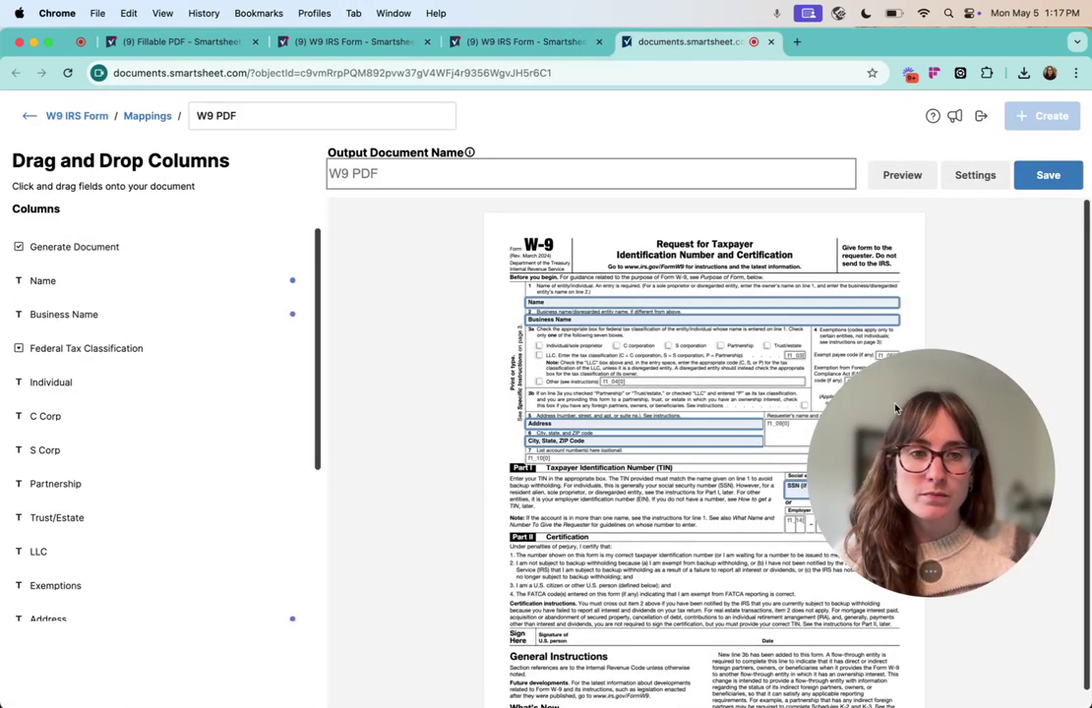
# Scroll the W-9 preview and Columns list to check the SSN field, then return to the W9 IRS Form sheet
pyautogui.scroll(-5, 720, 421)
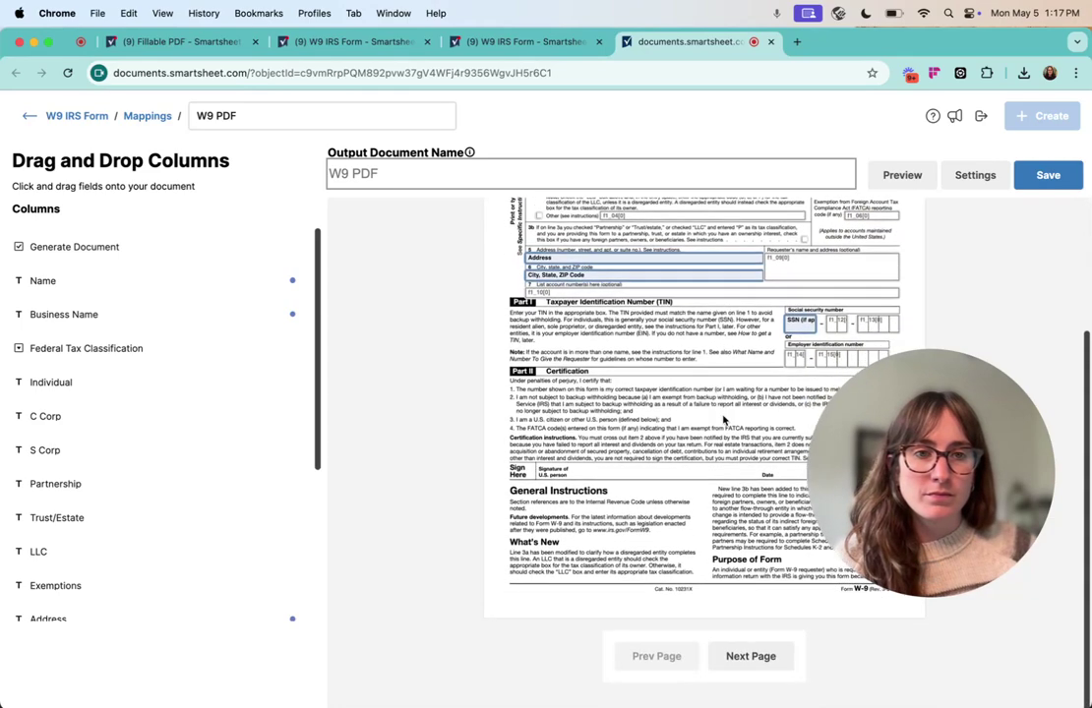
pyautogui.scroll(-3, 189, 450)
pyautogui.scroll(-2, 191, 453)
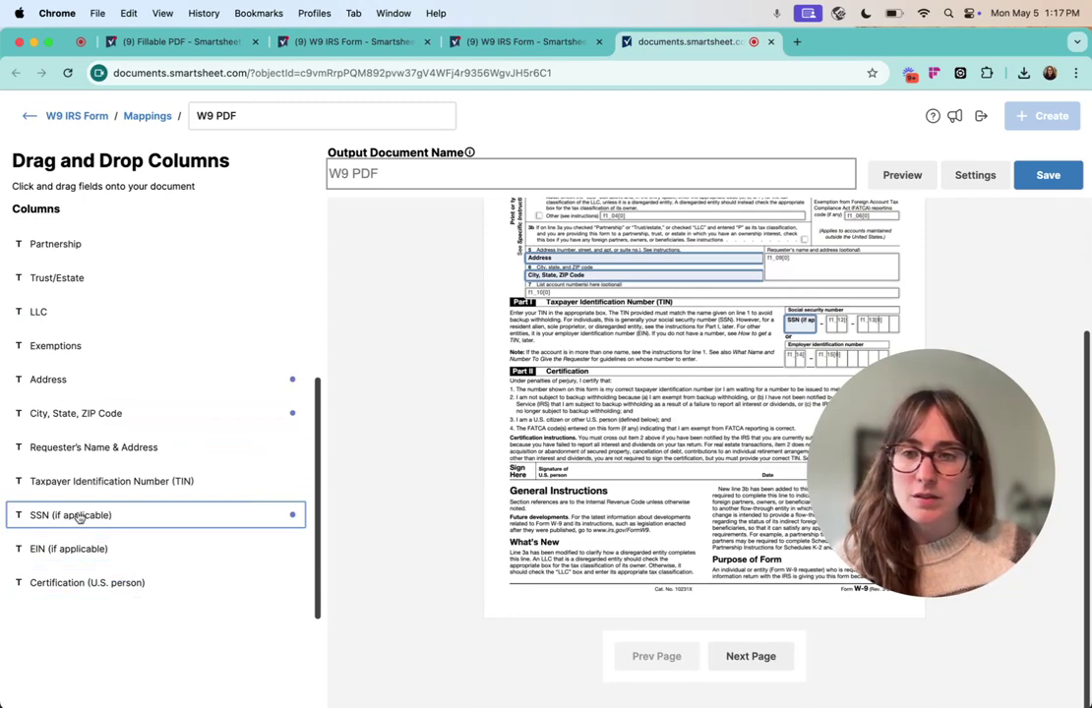
pyautogui.scroll(5, 226, 475)
pyautogui.scroll(-5, 164, 526)
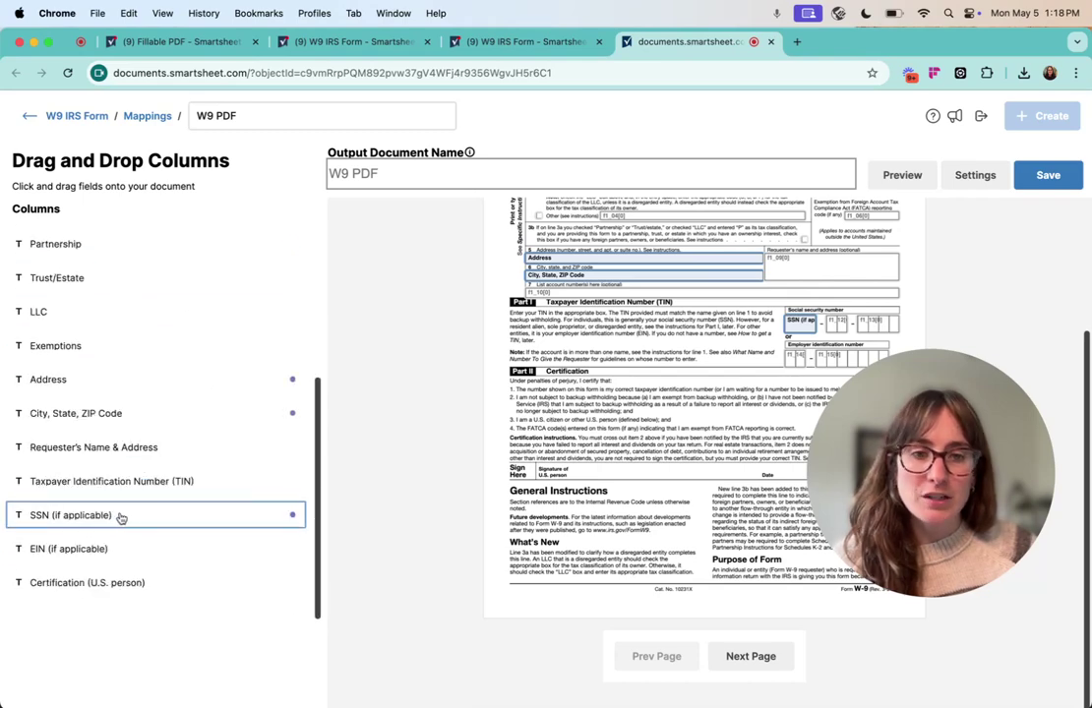
pyautogui.click(71, 115)
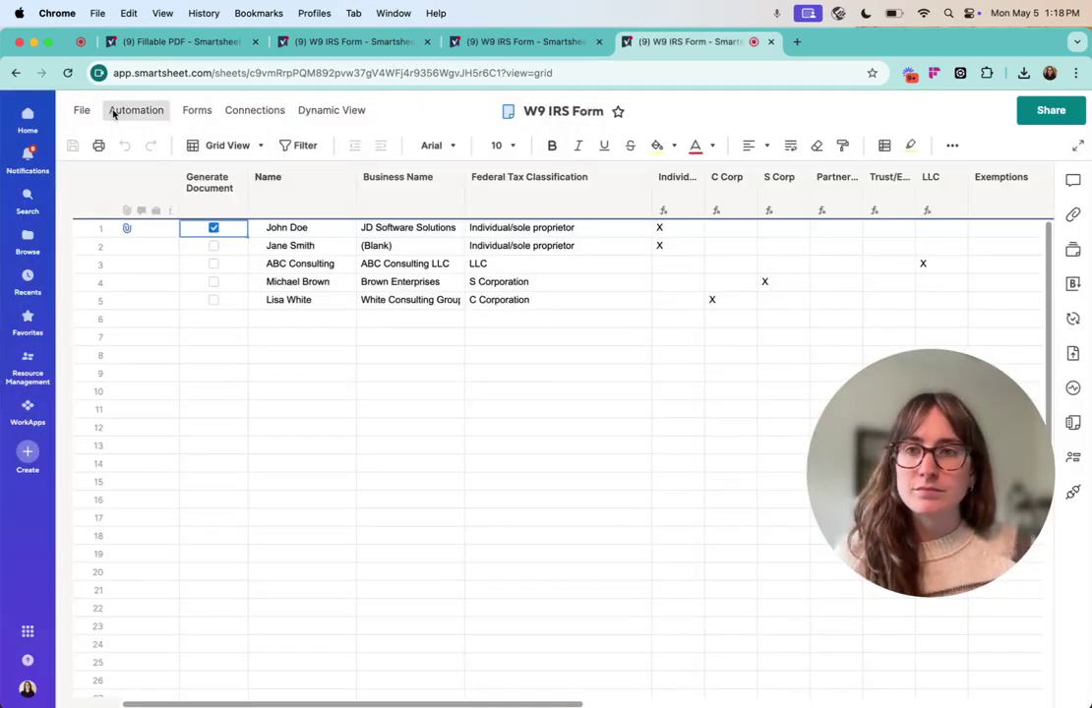
# Open the Generate W9 PDF automation workflow and go to its saved document mappings list
pyautogui.click(114, 110)
pyautogui.click(163, 188)
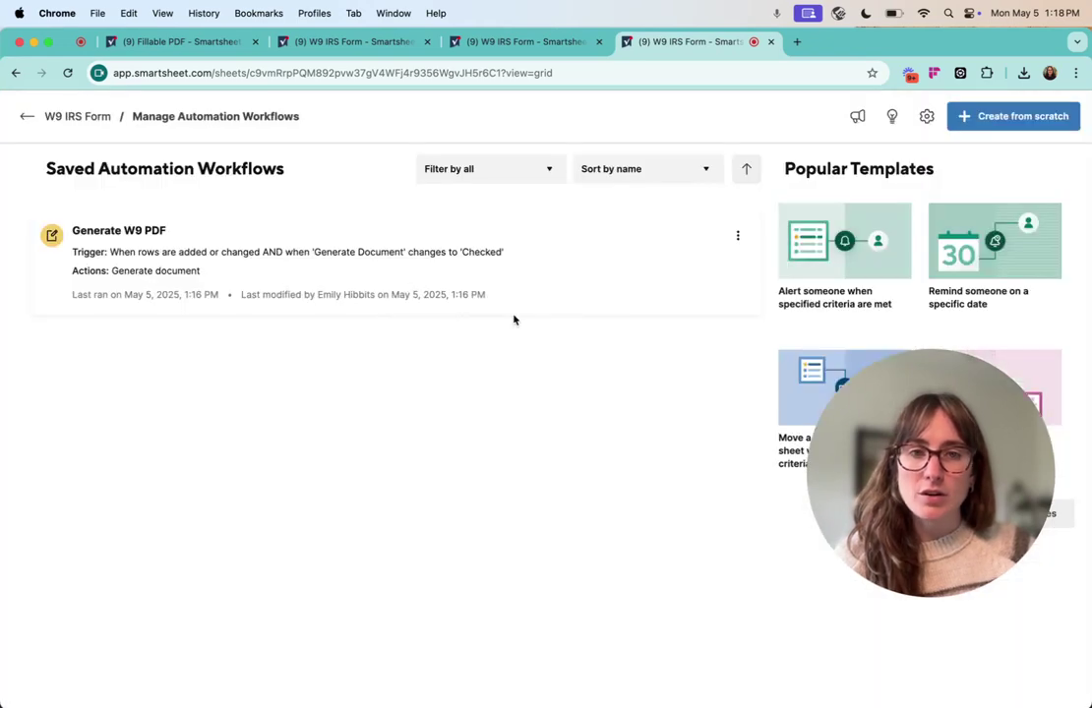
pyautogui.click(702, 234)
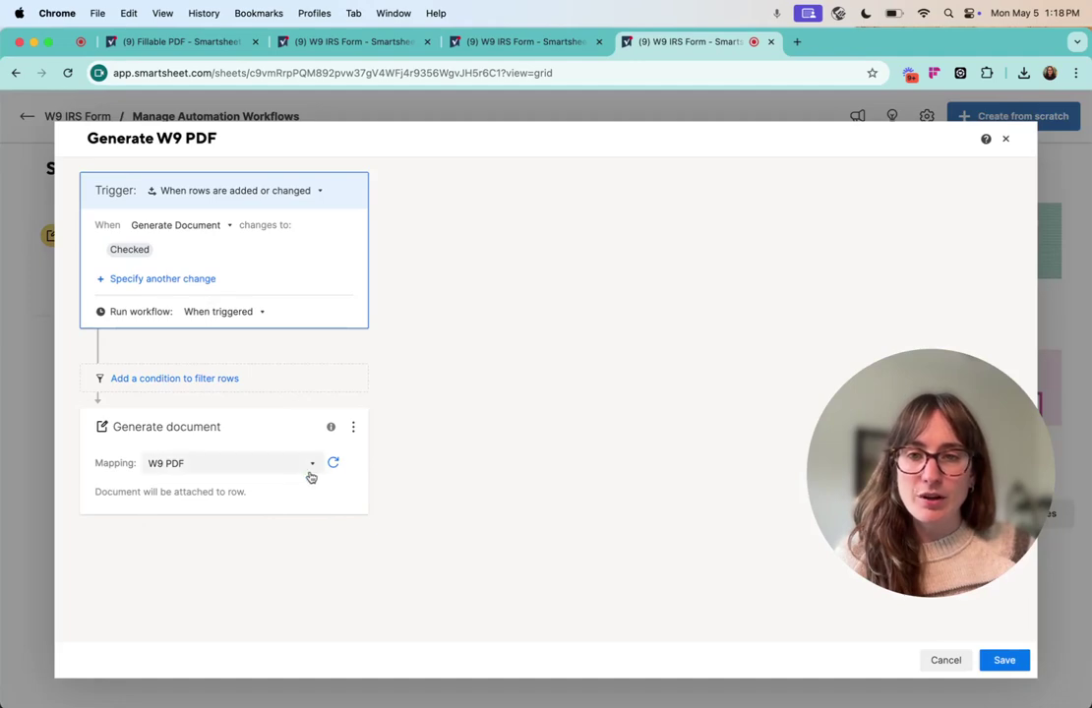
pyautogui.click(309, 463)
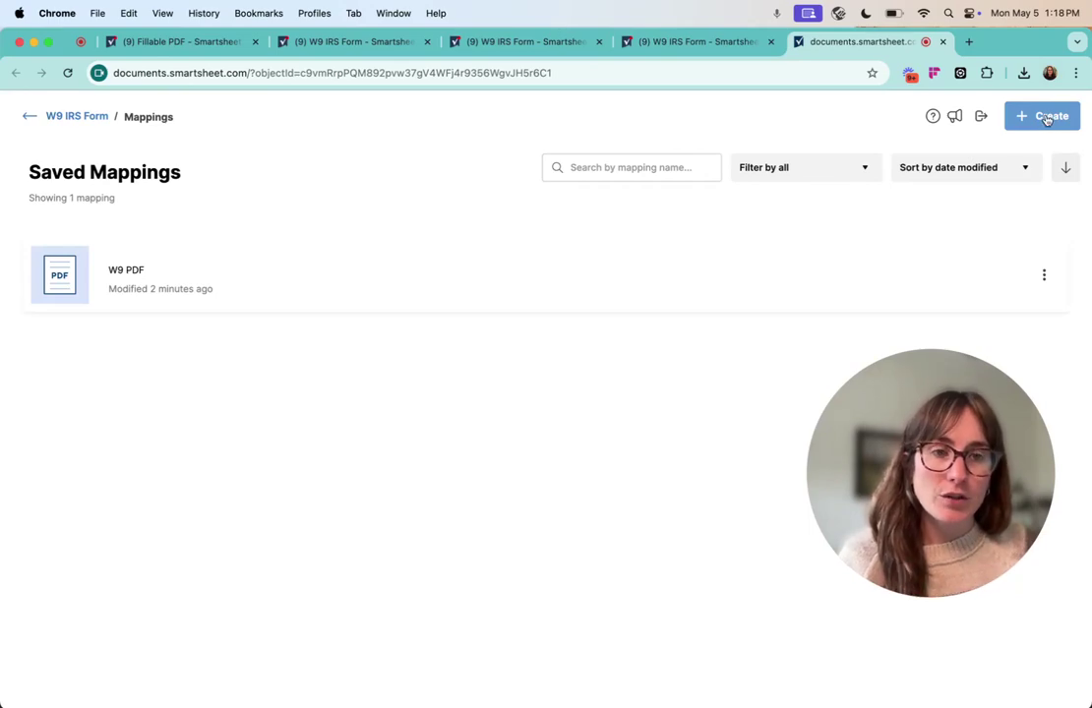
# Edit the W9 PDF mapping to place SSN-1, SSN-2, SSN-3 into the three SSN boxes, then save
pyautogui.moveTo(1031, 271)
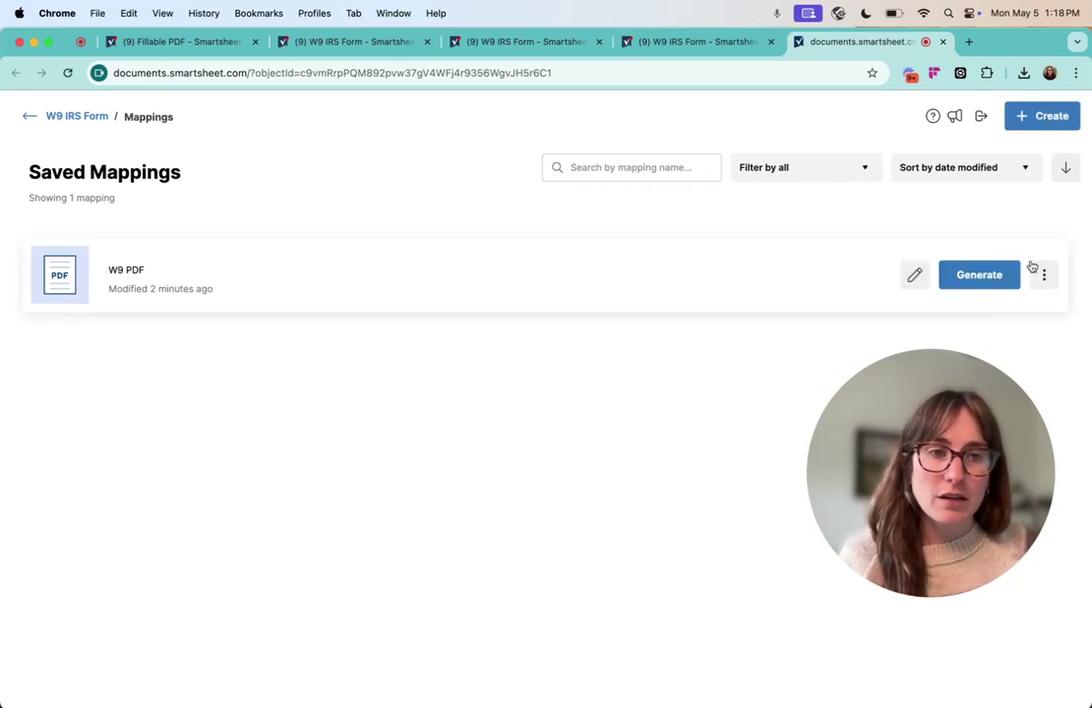
pyautogui.click(915, 275)
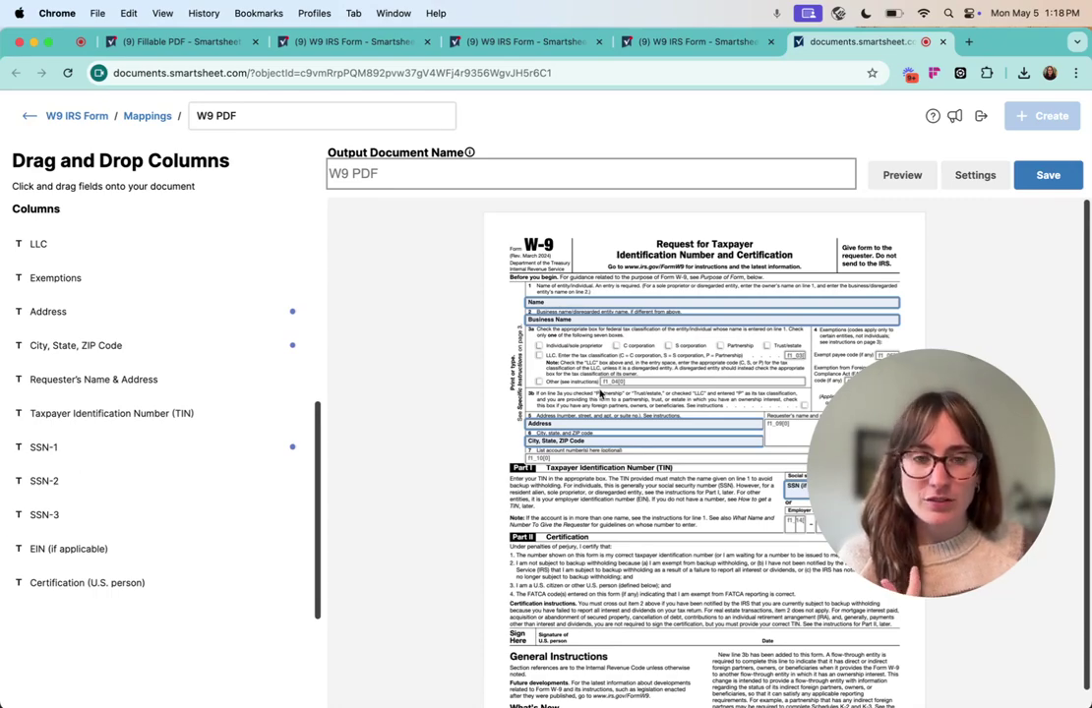
pyautogui.scroll(-3, 635, 382)
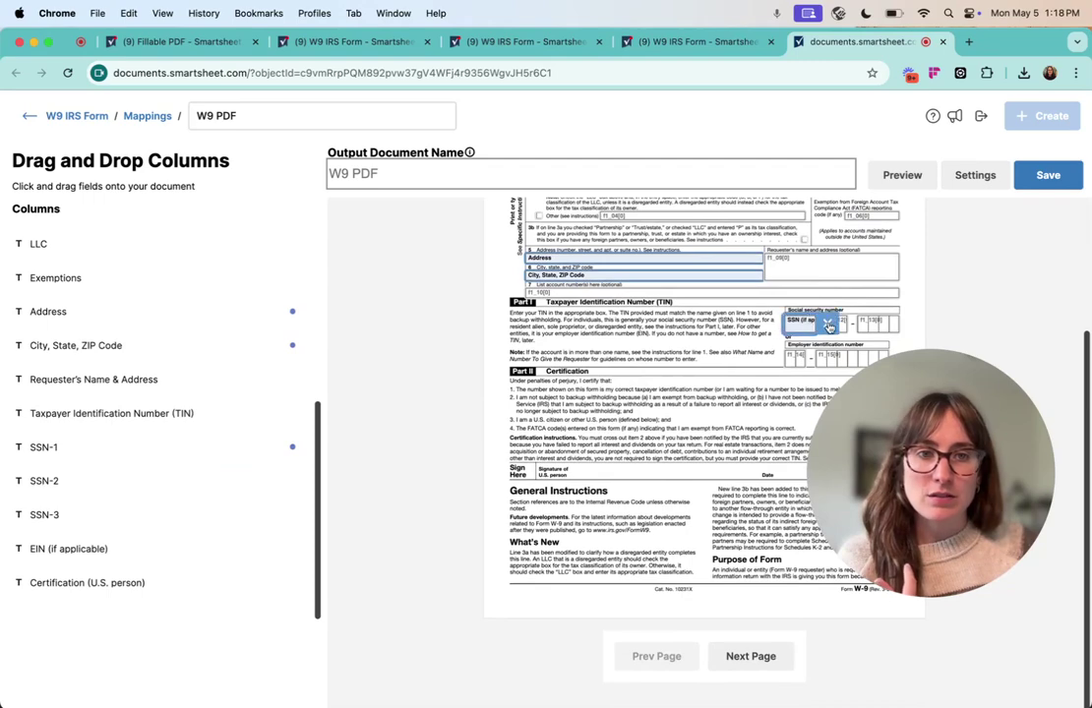
pyautogui.moveTo(89, 450); pyautogui.dragTo(800, 323)
pyautogui.moveTo(157, 481); pyautogui.dragTo(834, 323)
pyautogui.moveTo(69, 509); pyautogui.dragTo(857, 325)
pyautogui.click(1045, 177)
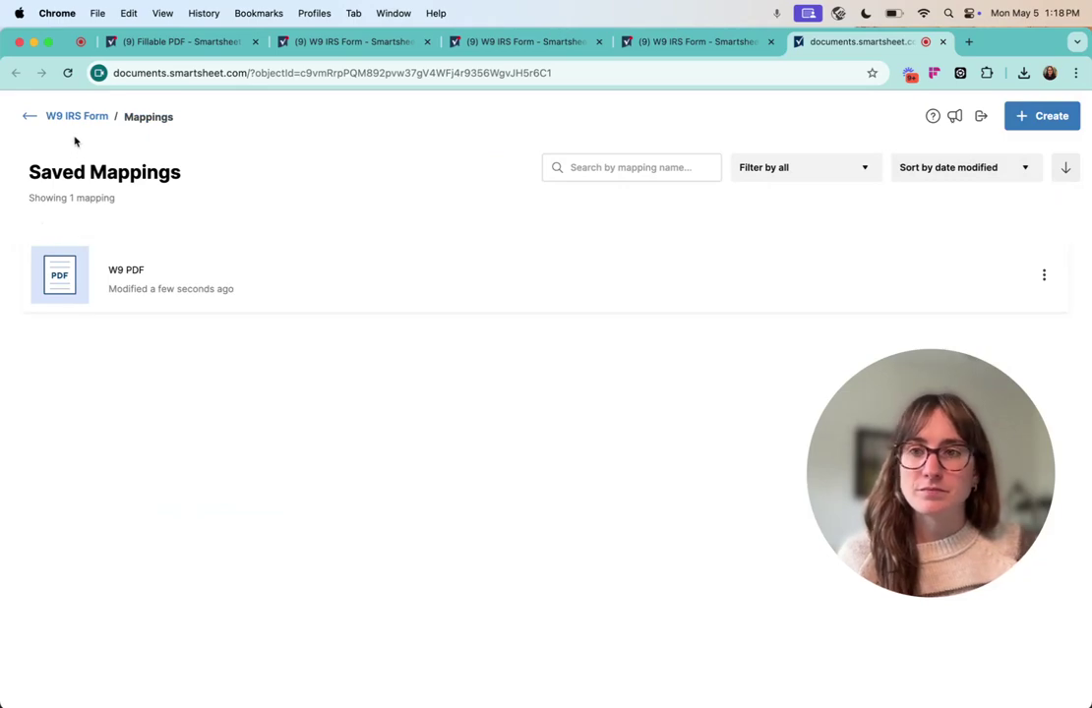
# Return to the W9 IRS Form sheet and check row 1's W9 PDF.pdf attachment
pyautogui.click(74, 123)
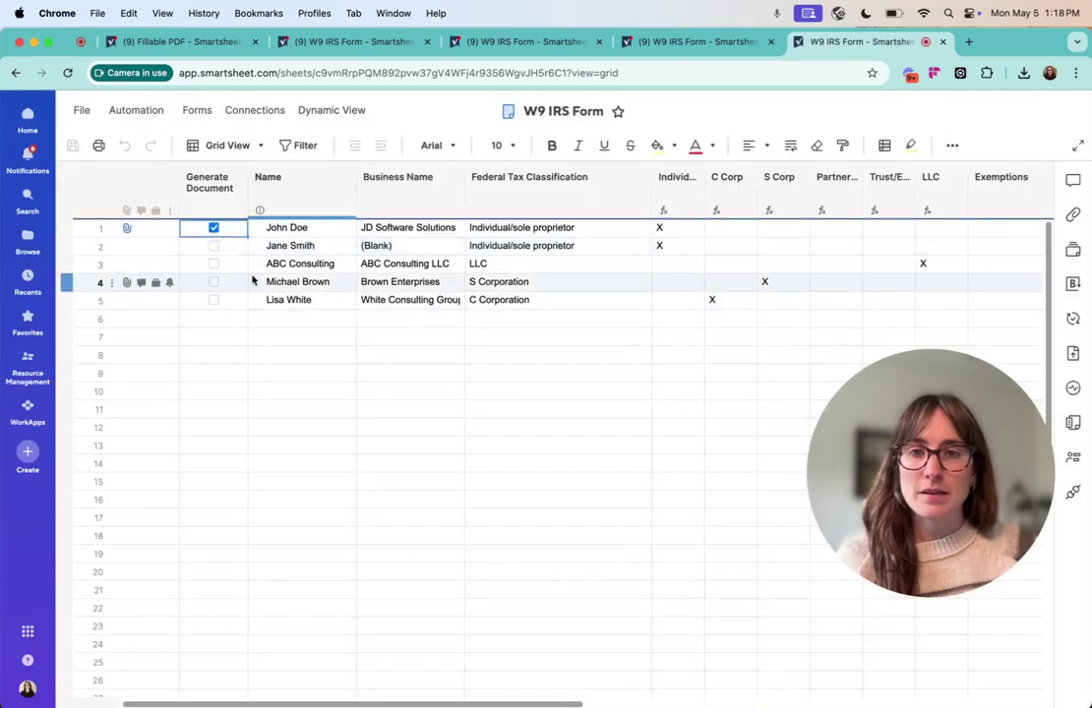
pyautogui.click(195, 233)
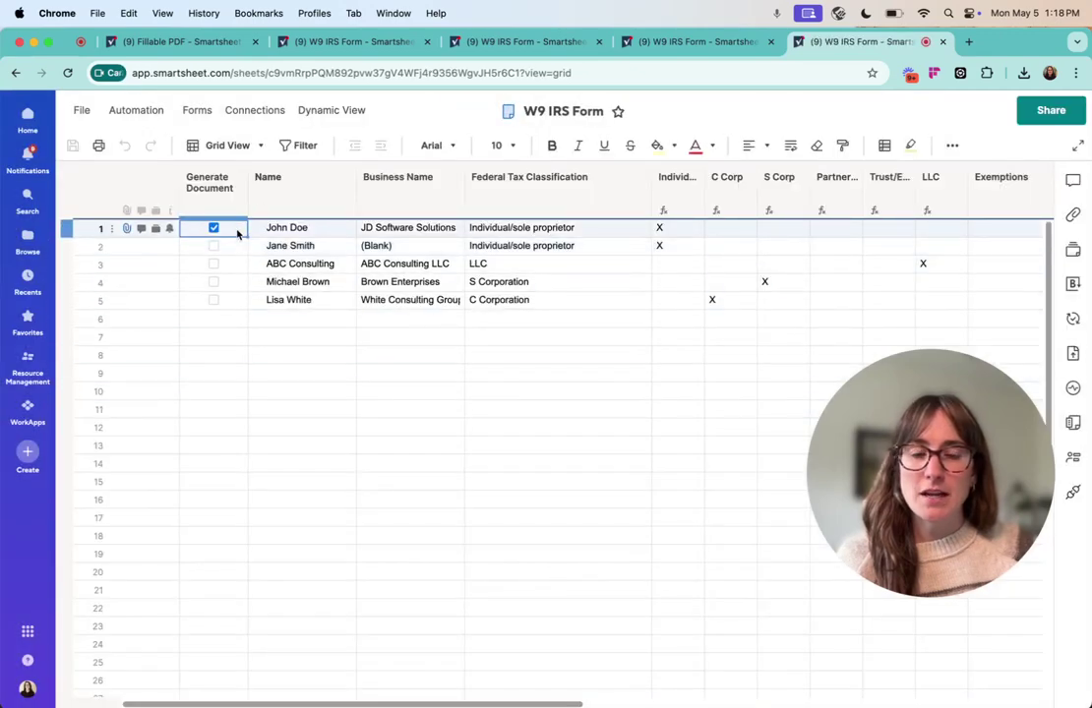
pyautogui.click(126, 228)
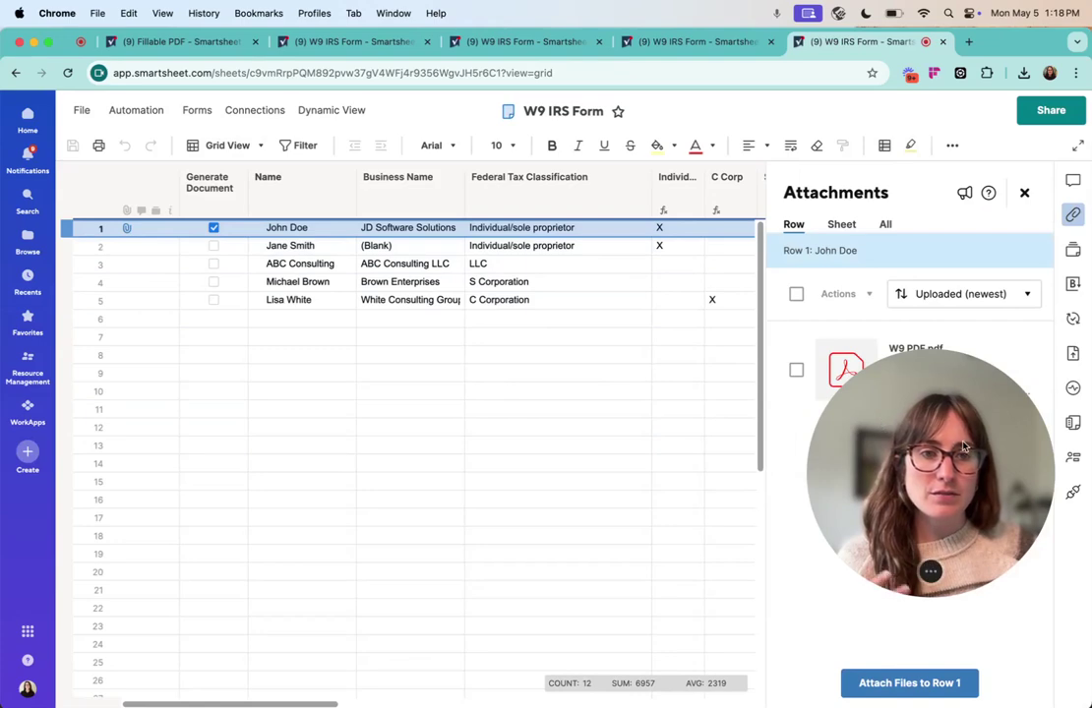
pyautogui.moveTo(961, 446); pyautogui.dragTo(228, 522)
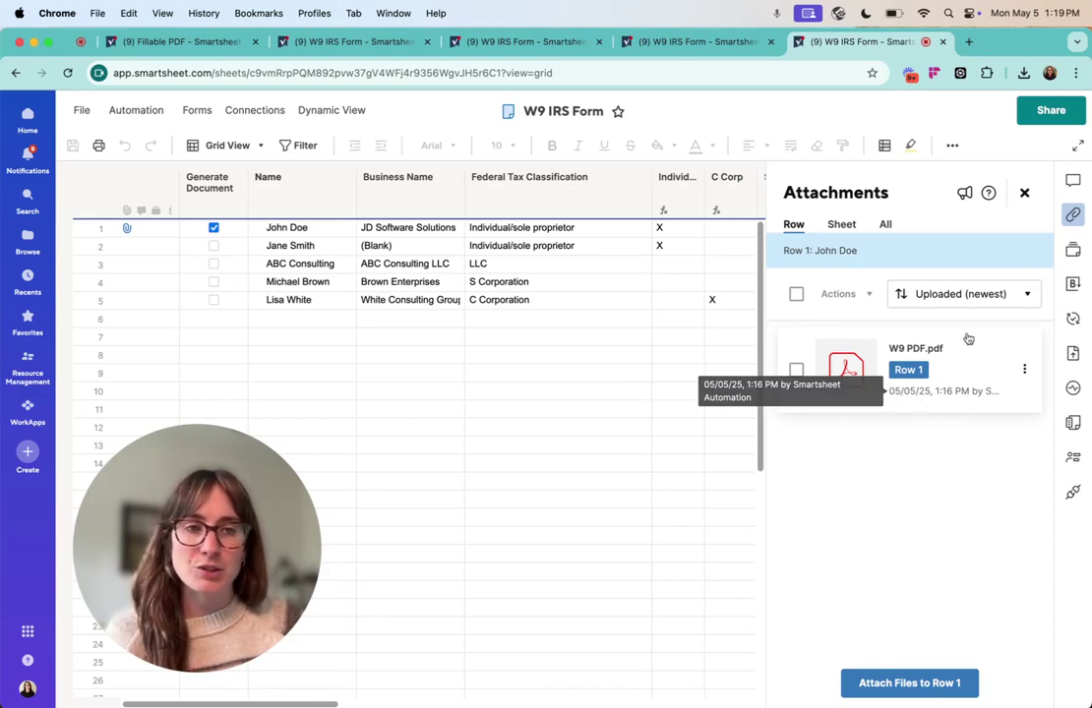
pyautogui.click(1024, 192)
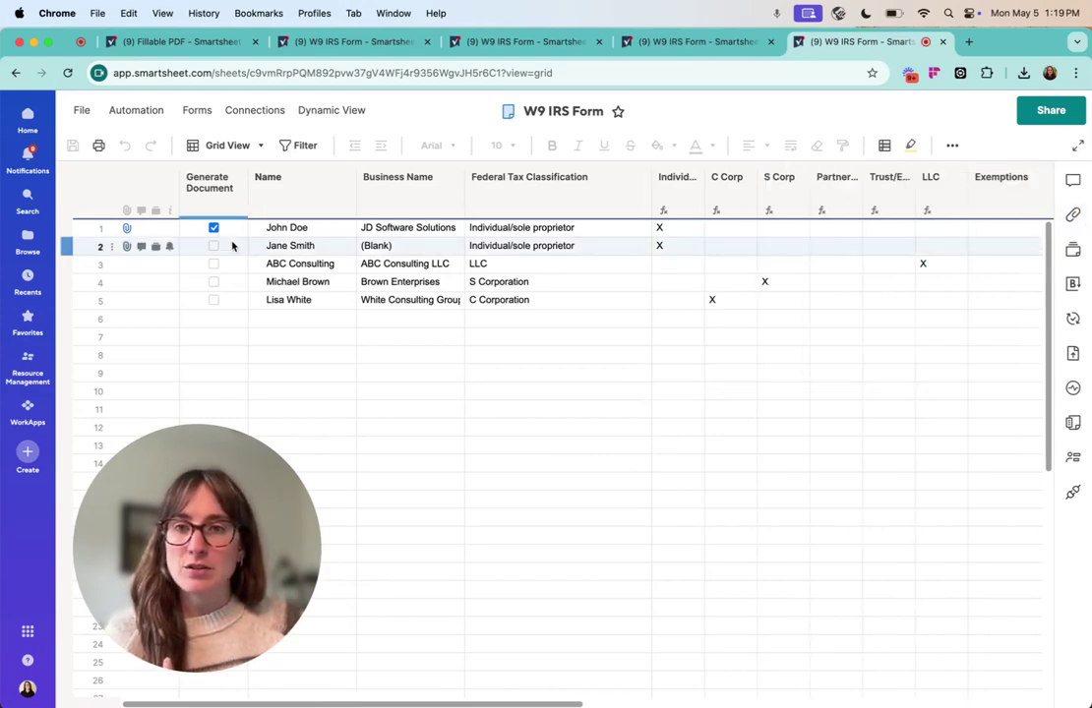
# Uncheck and recheck Generate Document on row 1, saving each time, then refresh and view its attachments
pyautogui.click(213, 227)
pyautogui.click(72, 145)
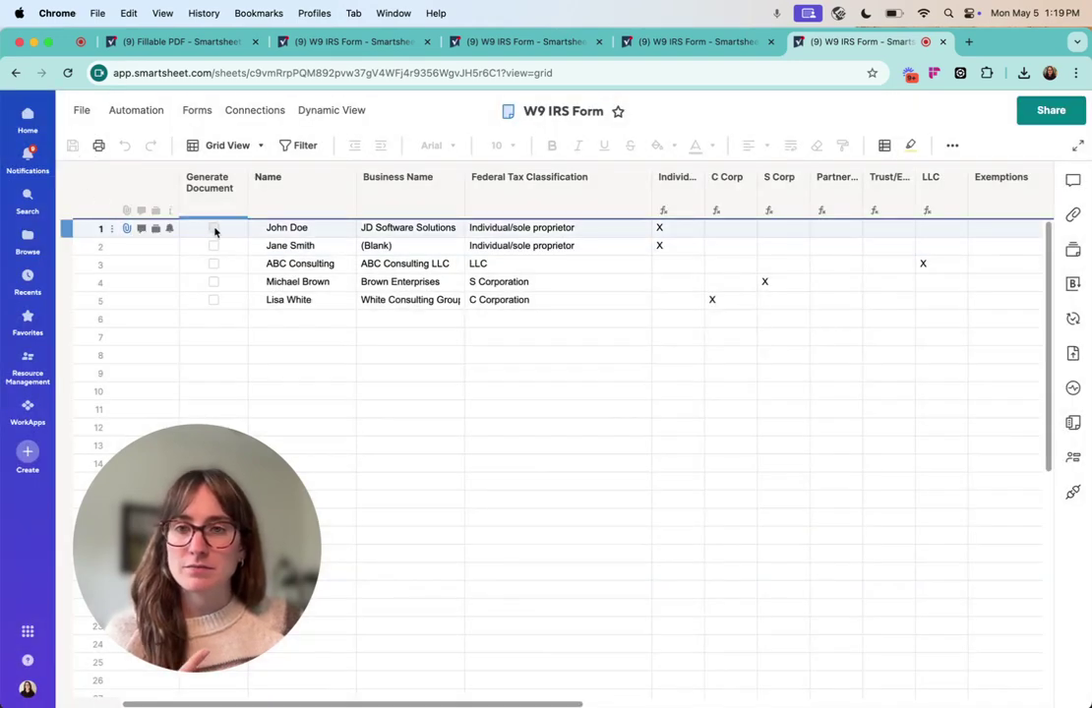
pyautogui.click(213, 227)
pyautogui.click(67, 146)
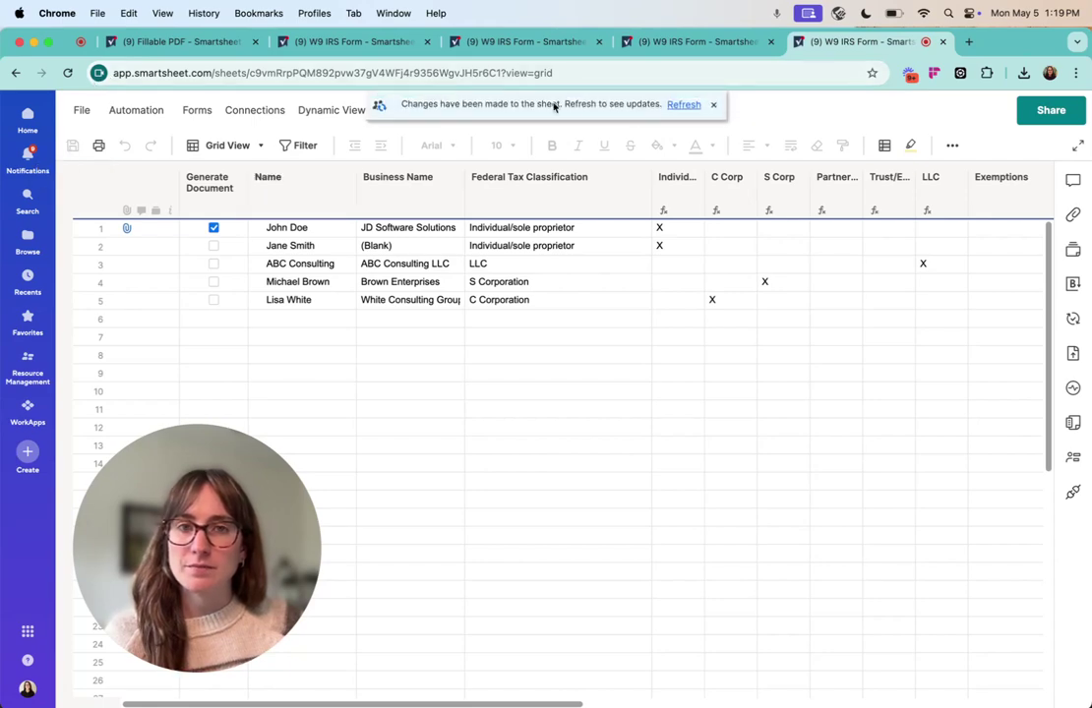
pyautogui.click(684, 104)
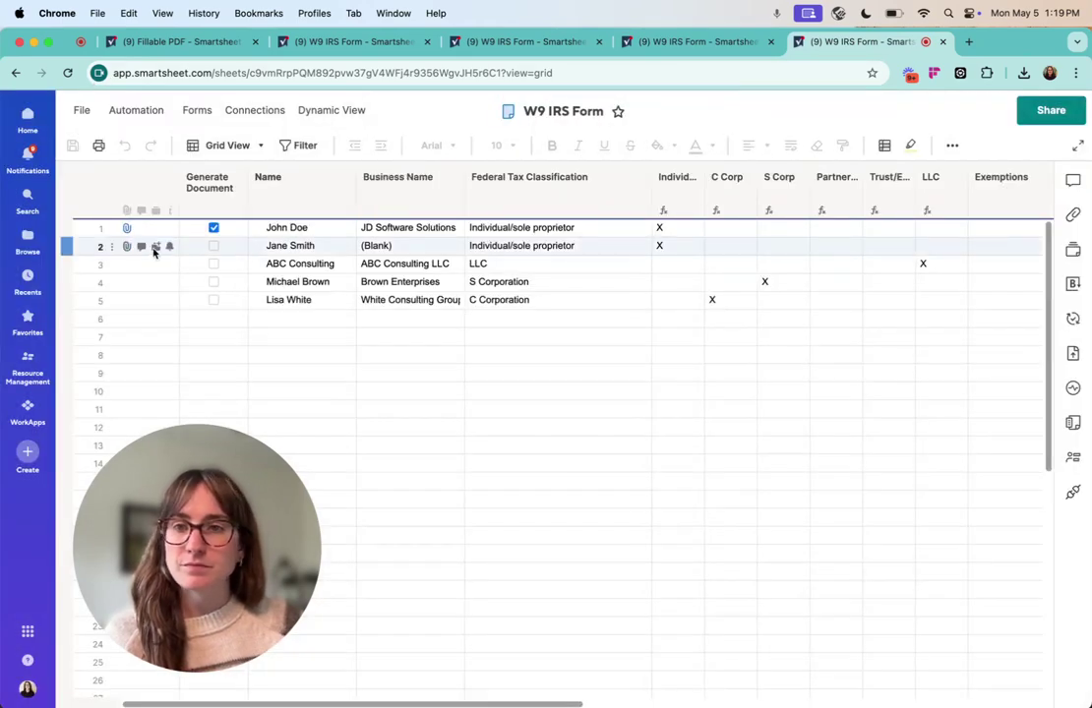
pyautogui.click(128, 229)
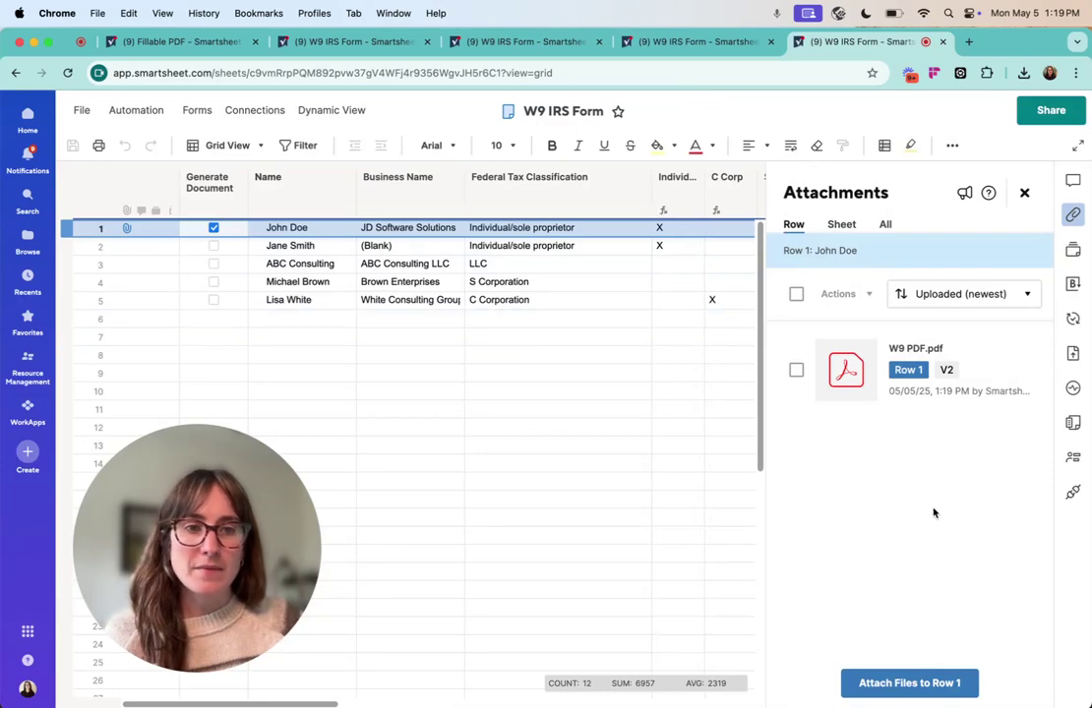
# Check the W9 PDF.pdf version history, then view and close the version 2 filled W-9
pyautogui.click(946, 372)
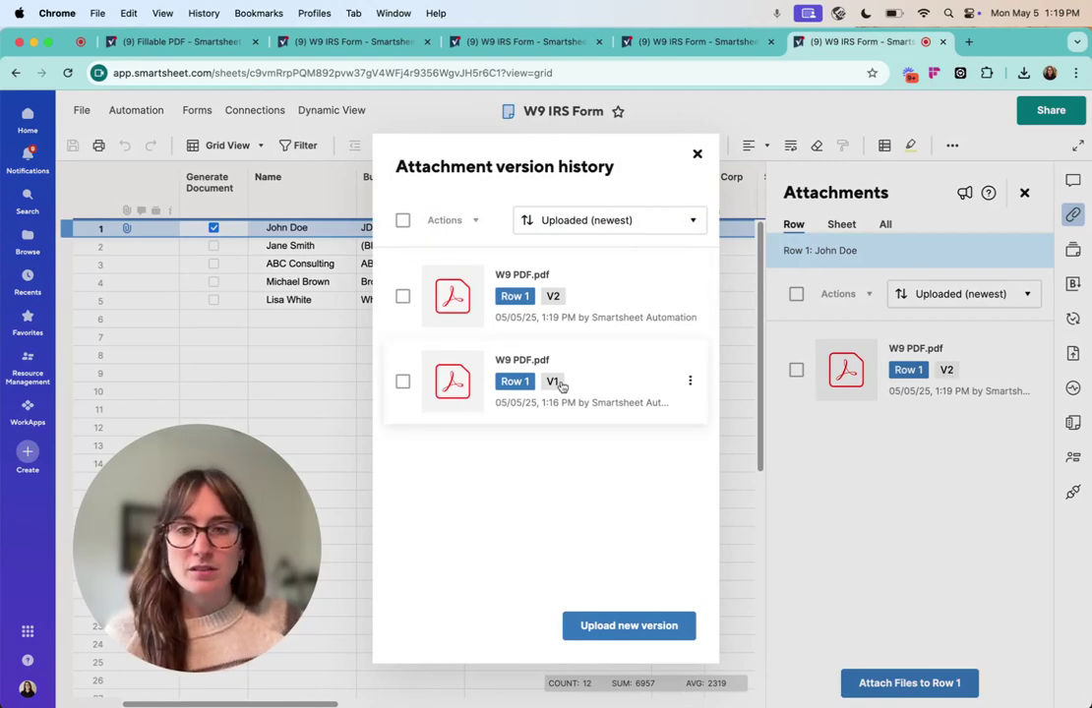
pyautogui.click(697, 154)
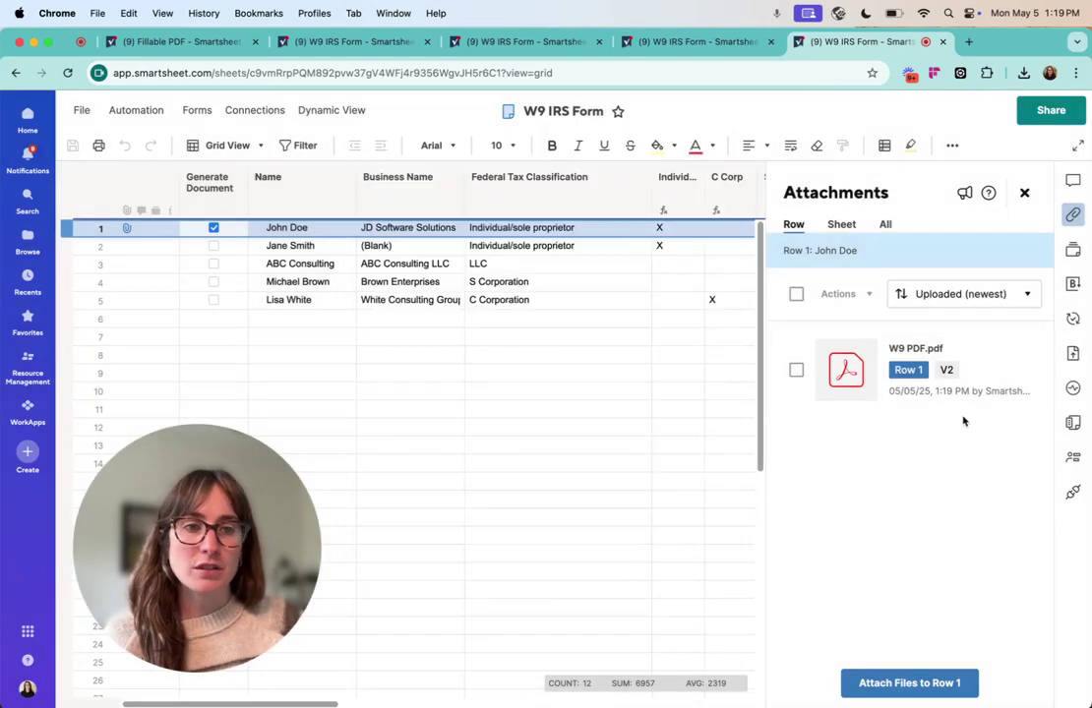
pyautogui.click(963, 348)
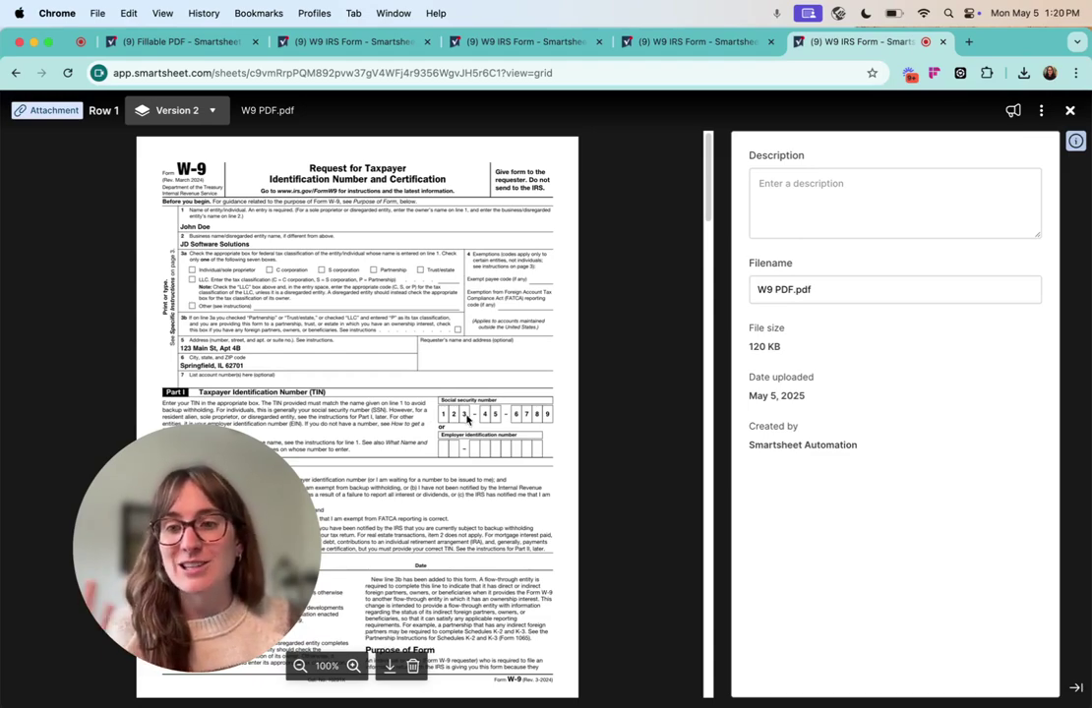
pyautogui.click(1068, 110)
# Check Generate Document on all five rows and save the sheet
pyautogui.click(1024, 193)
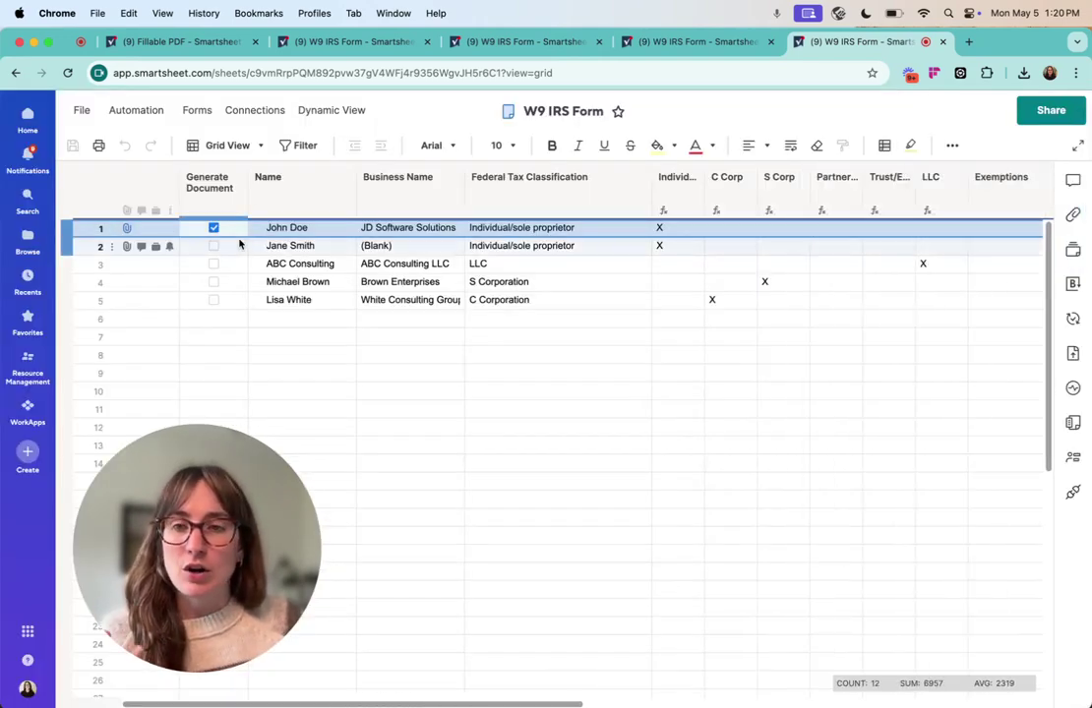
pyautogui.click(214, 227)
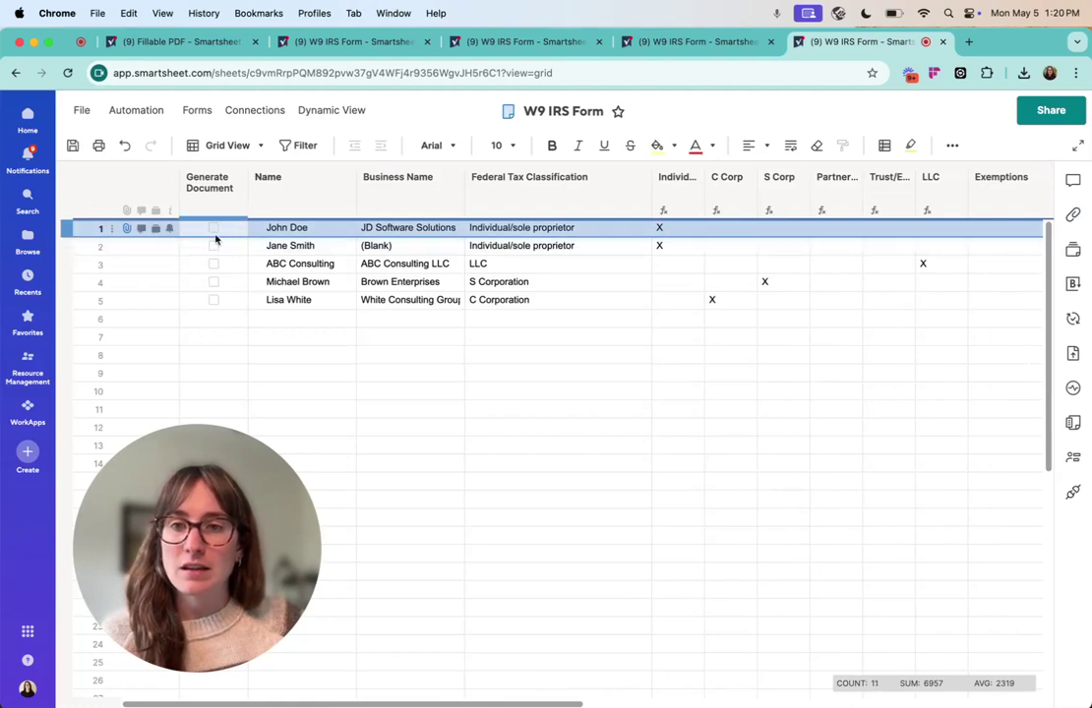
pyautogui.click(213, 227)
pyautogui.click(213, 245)
pyautogui.click(213, 264)
pyautogui.click(213, 281)
pyautogui.click(213, 299)
pyautogui.click(72, 143)
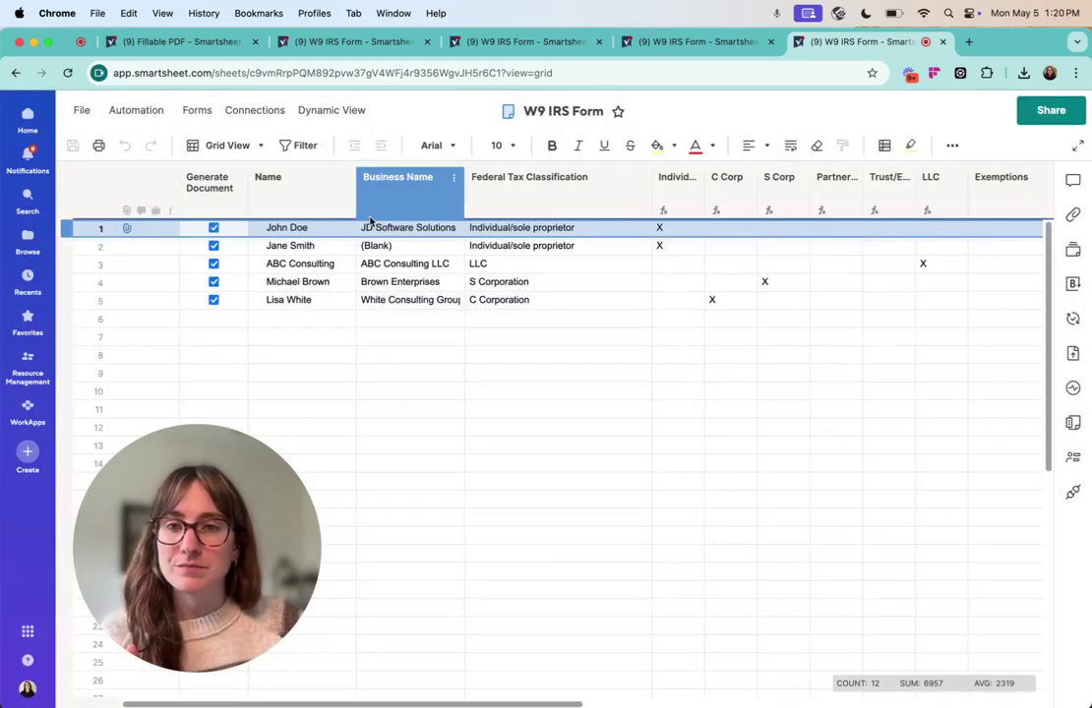
# Refresh the sheet and view row 5's generated W9 PDF attachment
pyautogui.click(478, 371)
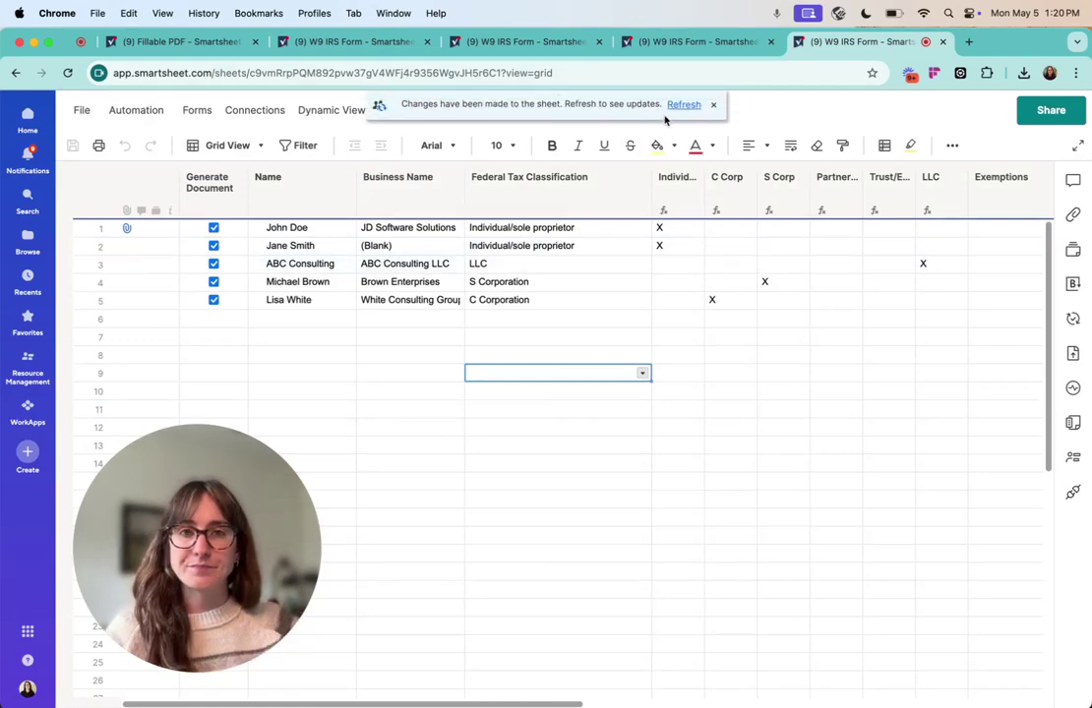
pyautogui.click(680, 104)
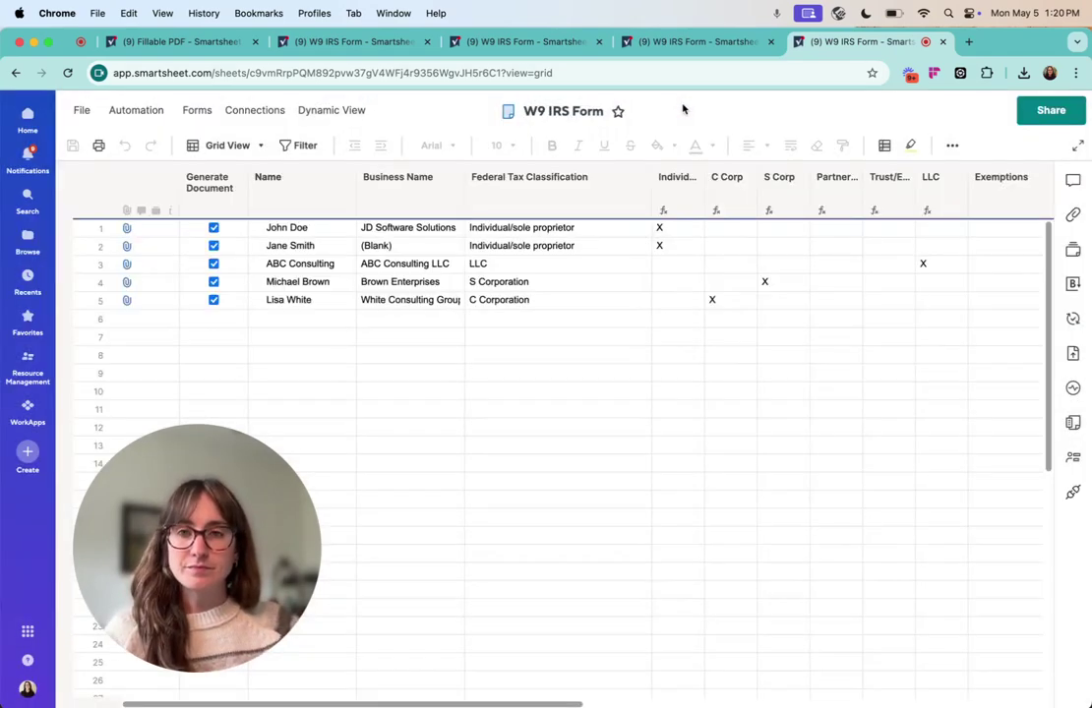
pyautogui.click(126, 300)
pyautogui.click(822, 383)
pyautogui.scroll(1, 344, 344)
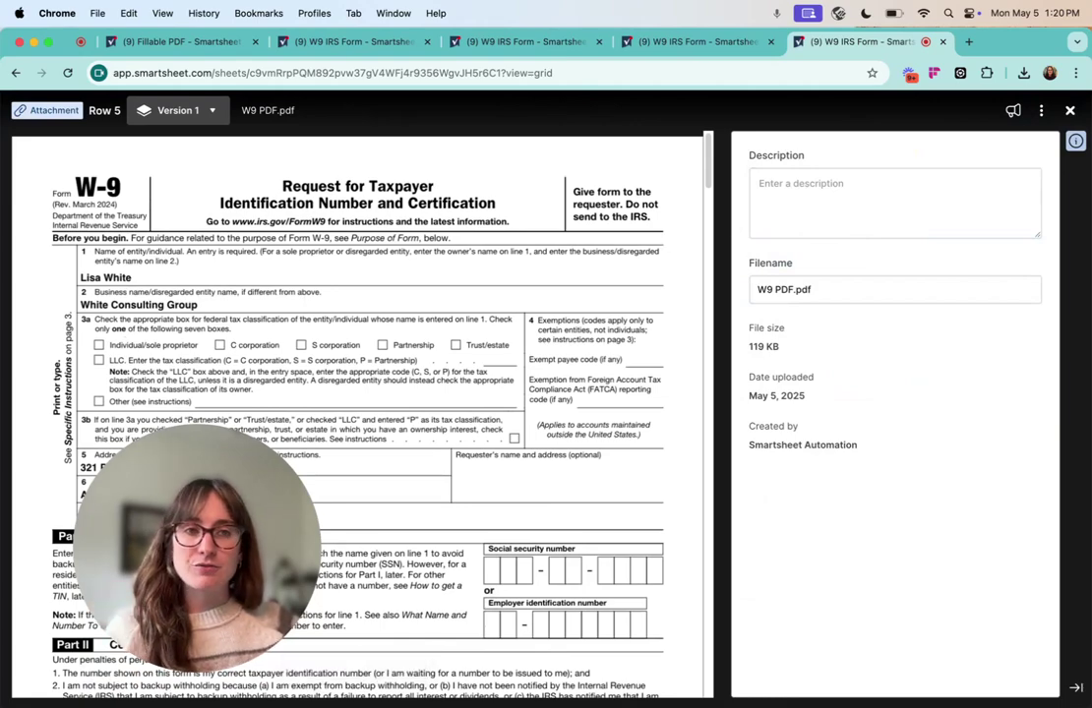
pyautogui.click(1070, 111)
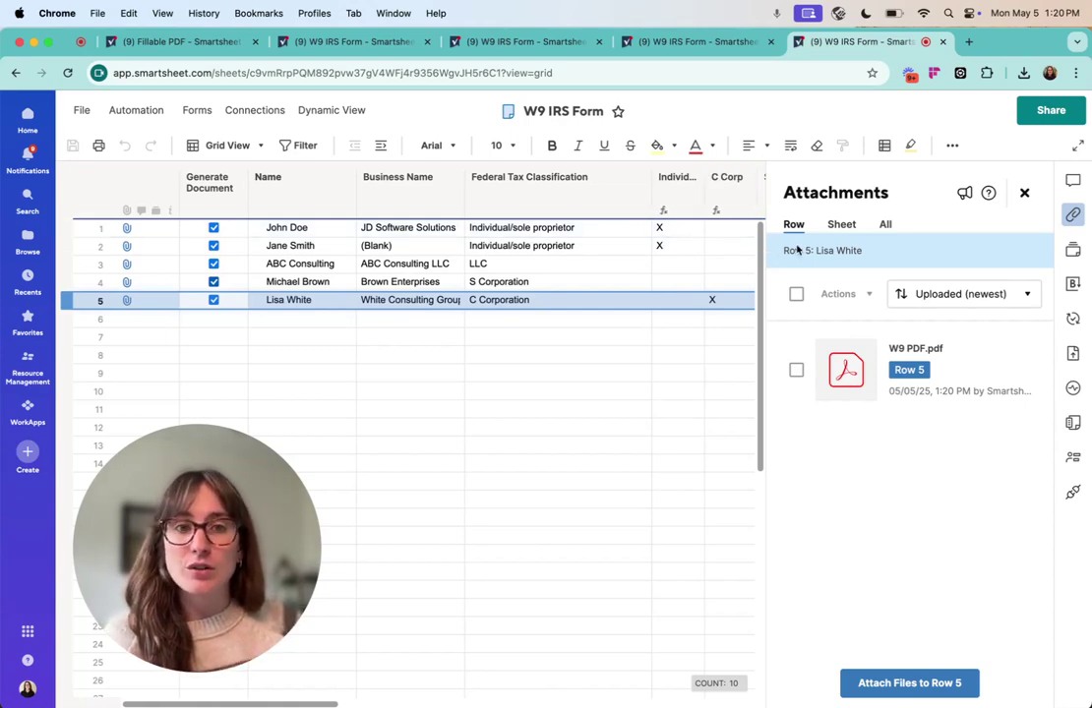
# Switch the Attachments panel to list attachments from every row of the sheet
pyautogui.click(841, 224)
pyautogui.click(884, 225)
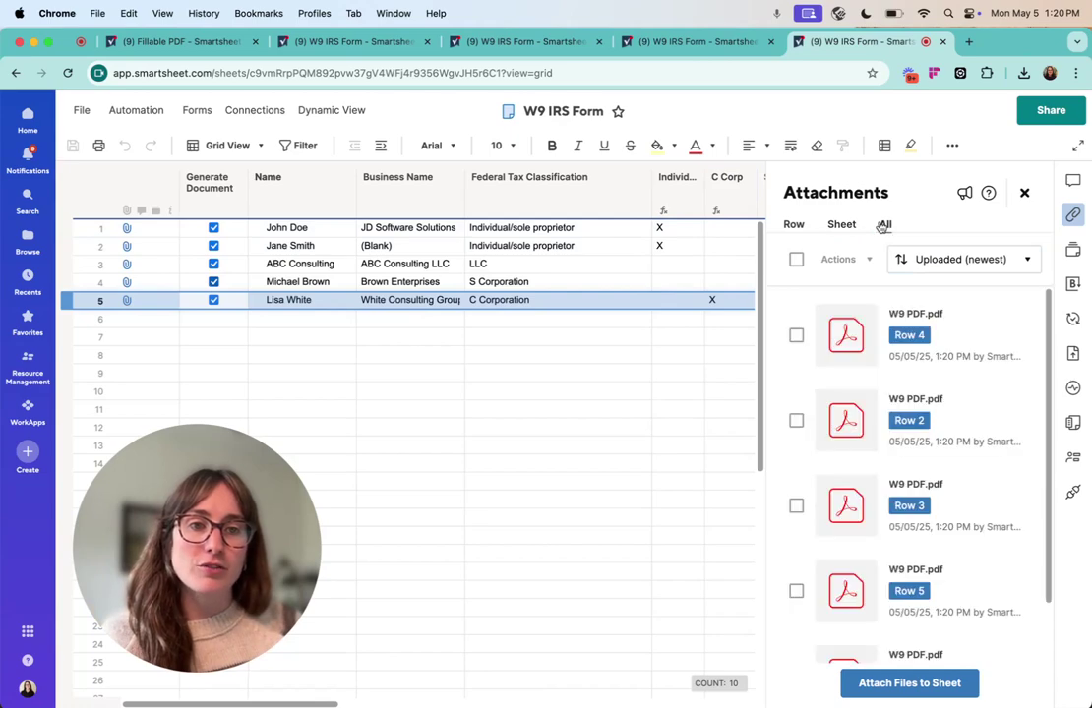
pyautogui.click(1024, 193)
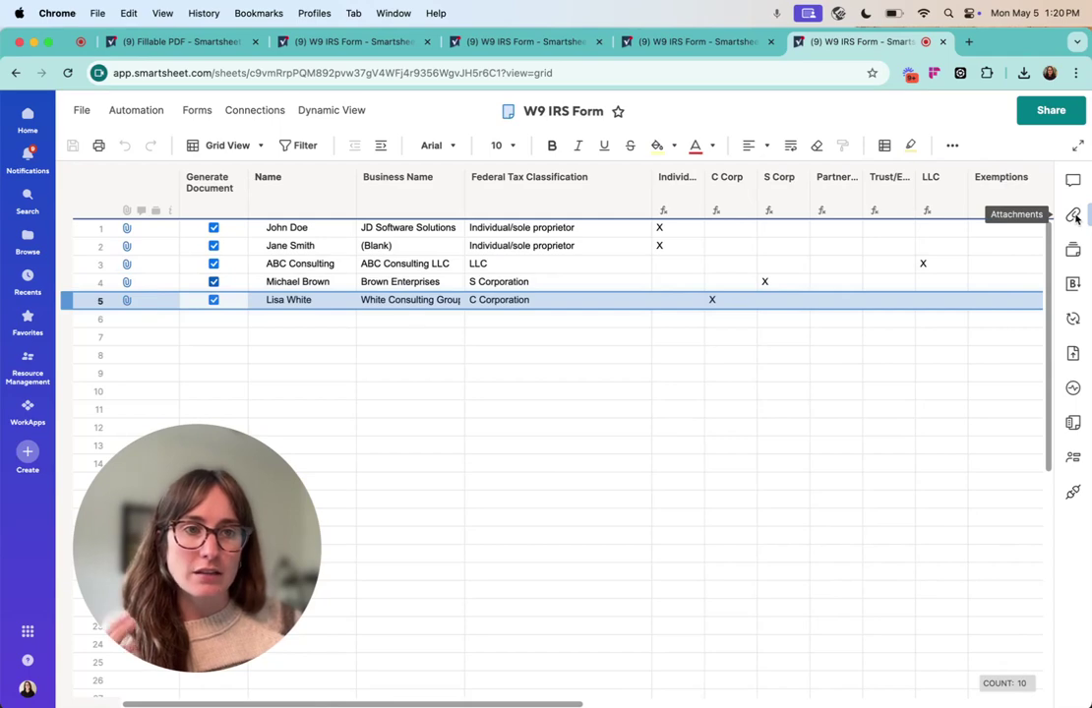
pyautogui.click(1074, 215)
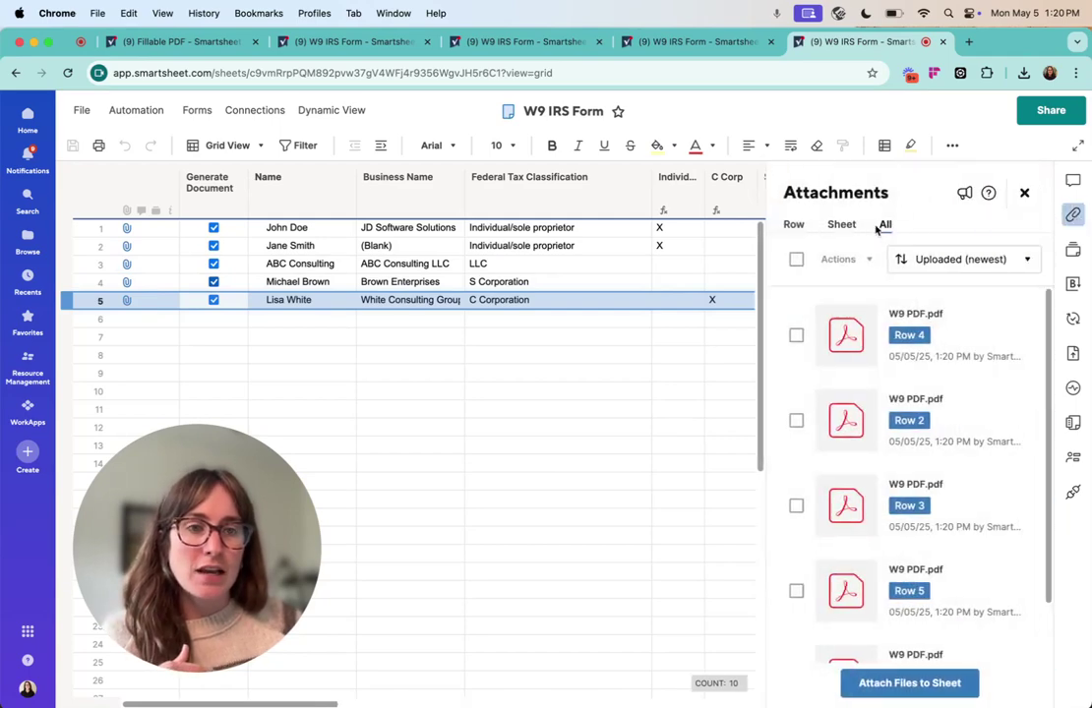
pyautogui.click(838, 225)
pyautogui.click(794, 225)
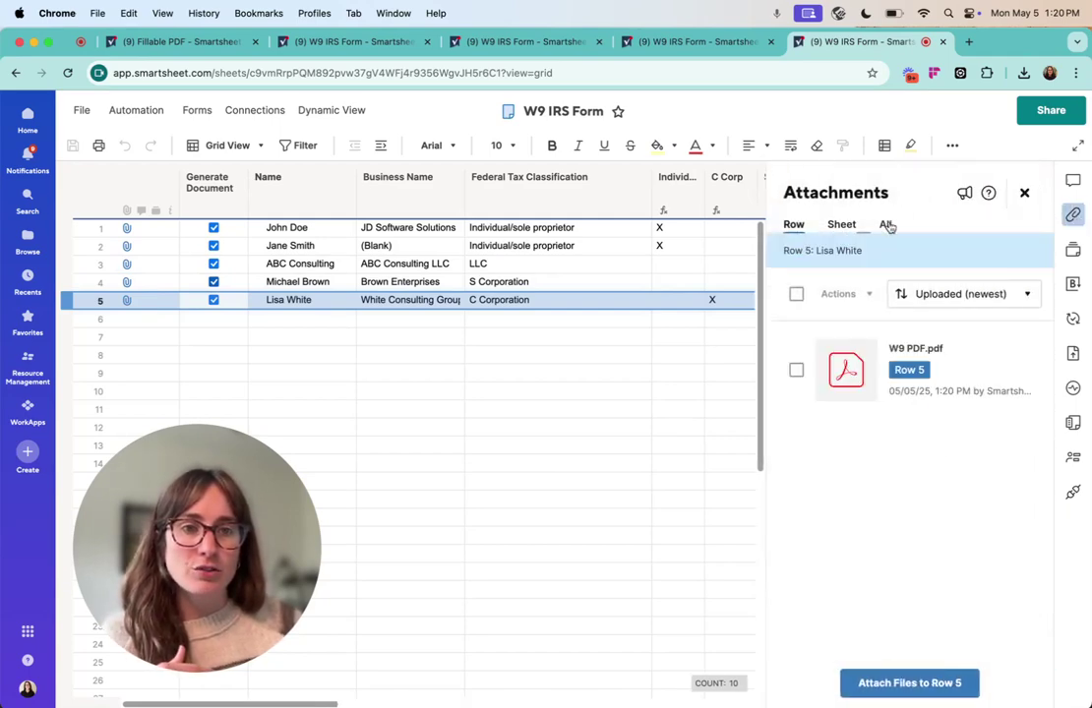
pyautogui.click(887, 225)
# Select all five W9 PDFs, review the bulk Actions menu, then close the panel
pyautogui.click(796, 260)
pyautogui.click(856, 259)
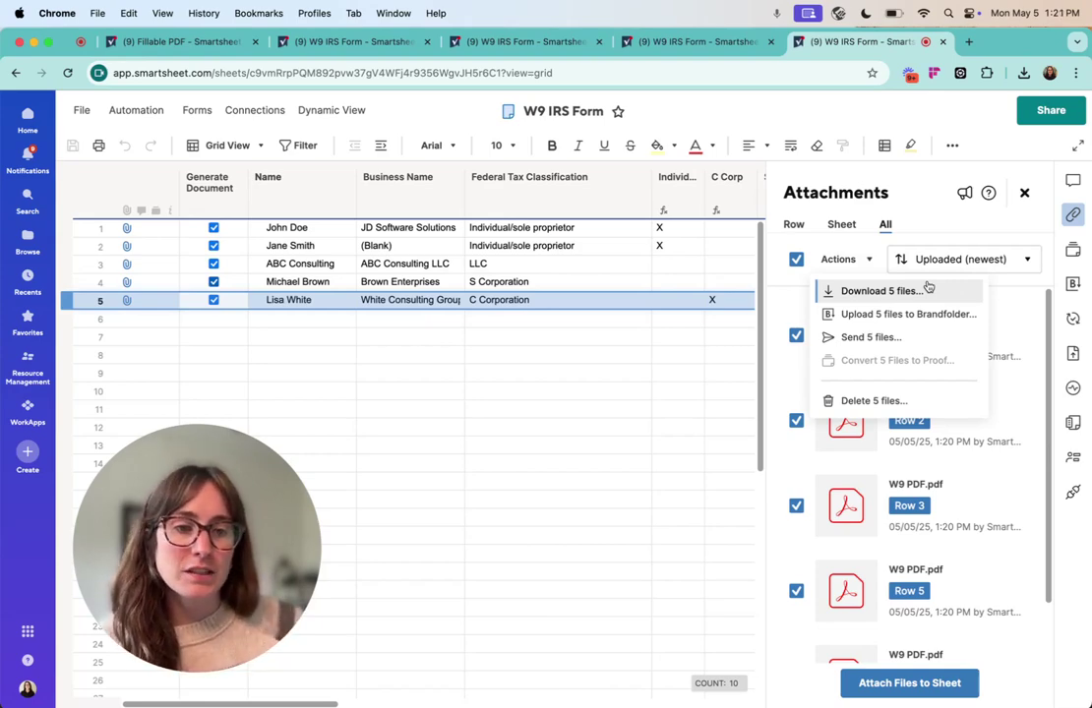
pyautogui.click(944, 207)
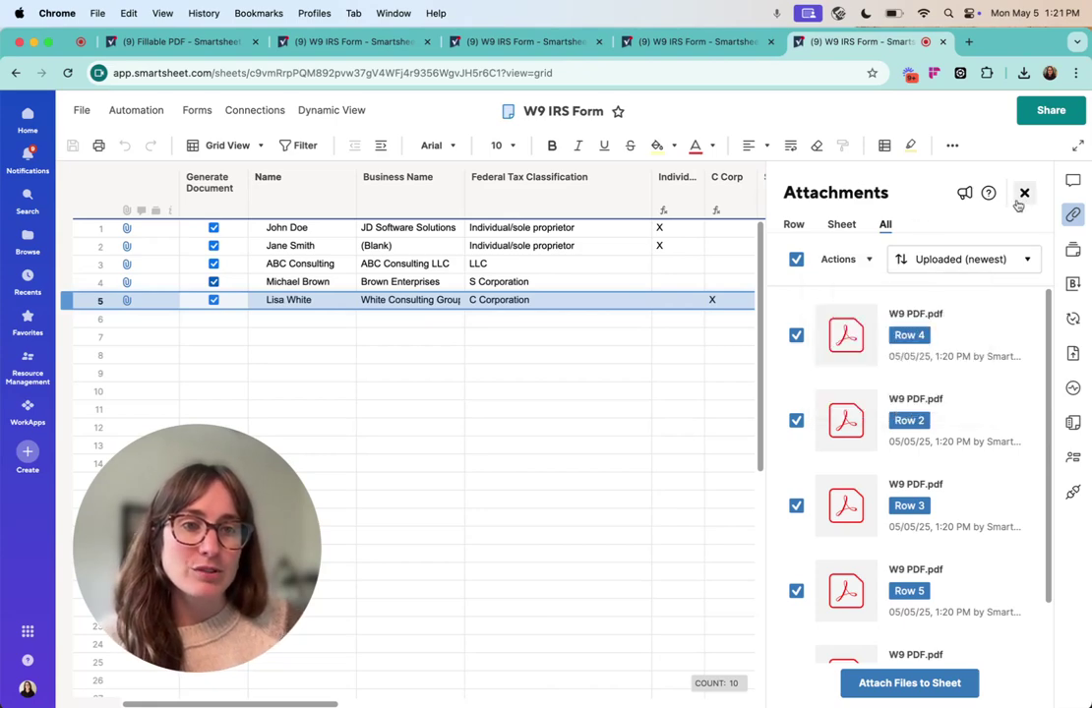
pyautogui.click(1024, 193)
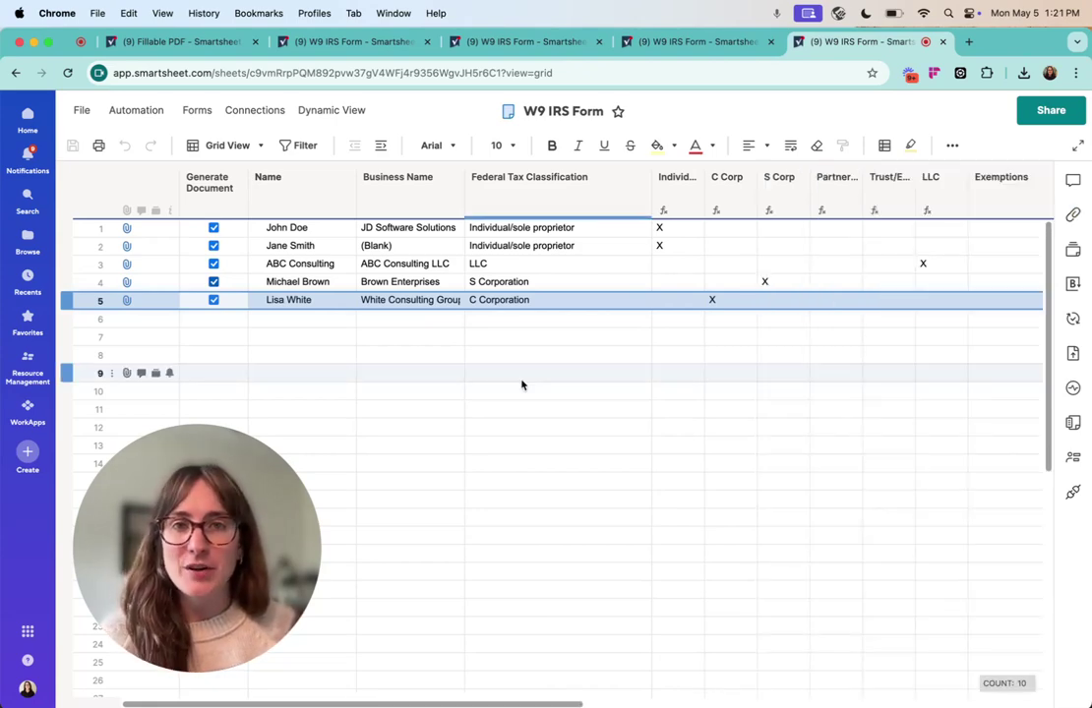